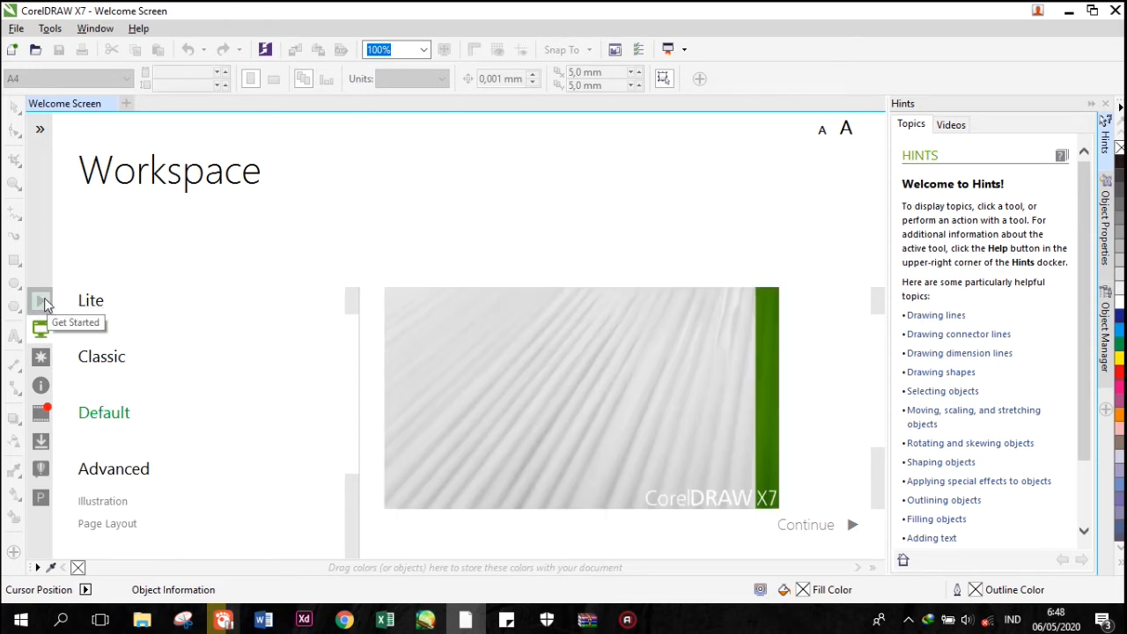
Create a new portrait A4 document named coba1 with CMYK color mode and 300 dpi resolution.
{"action": "left_click", "coordinate": [44, 303]}
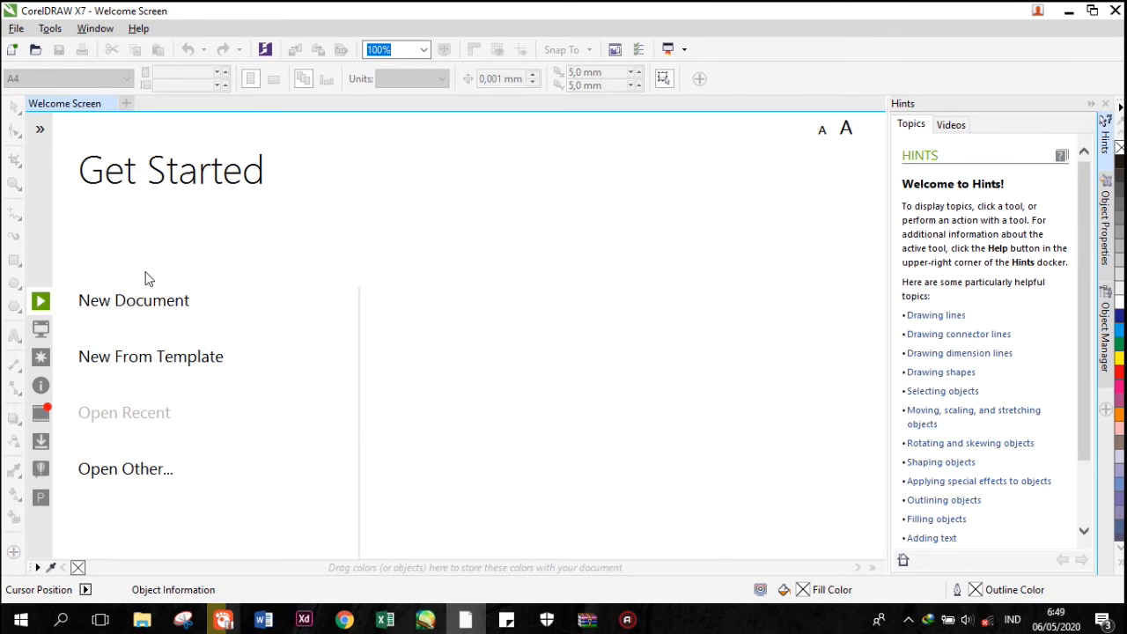
{"action": "left_click", "coordinate": [144, 300]}
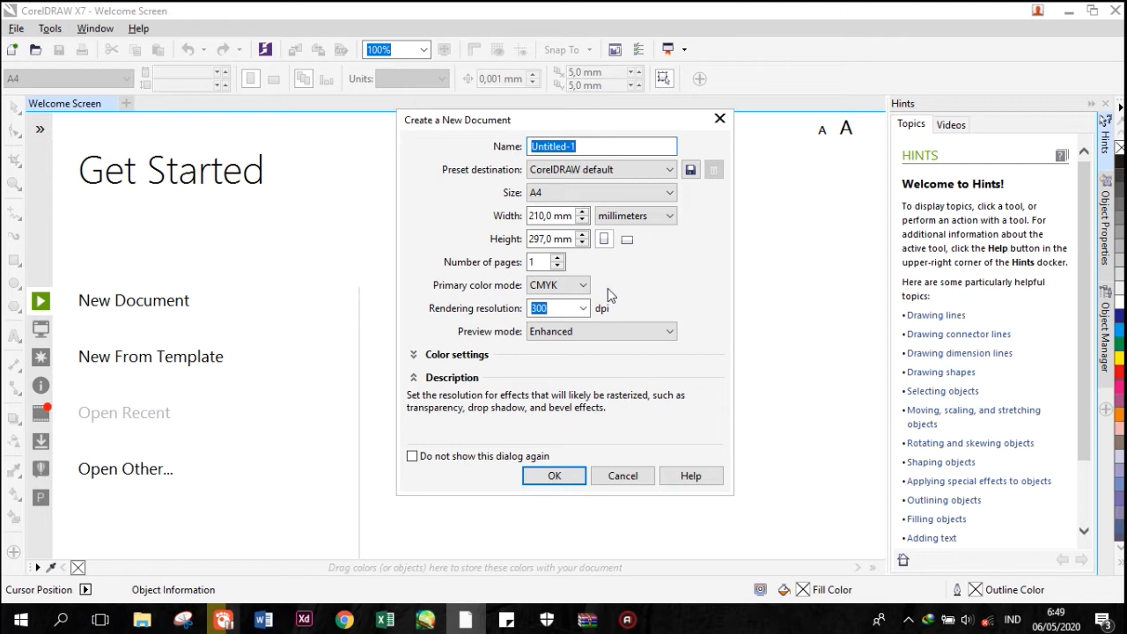
{"action": "type", "text": "coba1"}
{"action": "key", "text": "Return"}
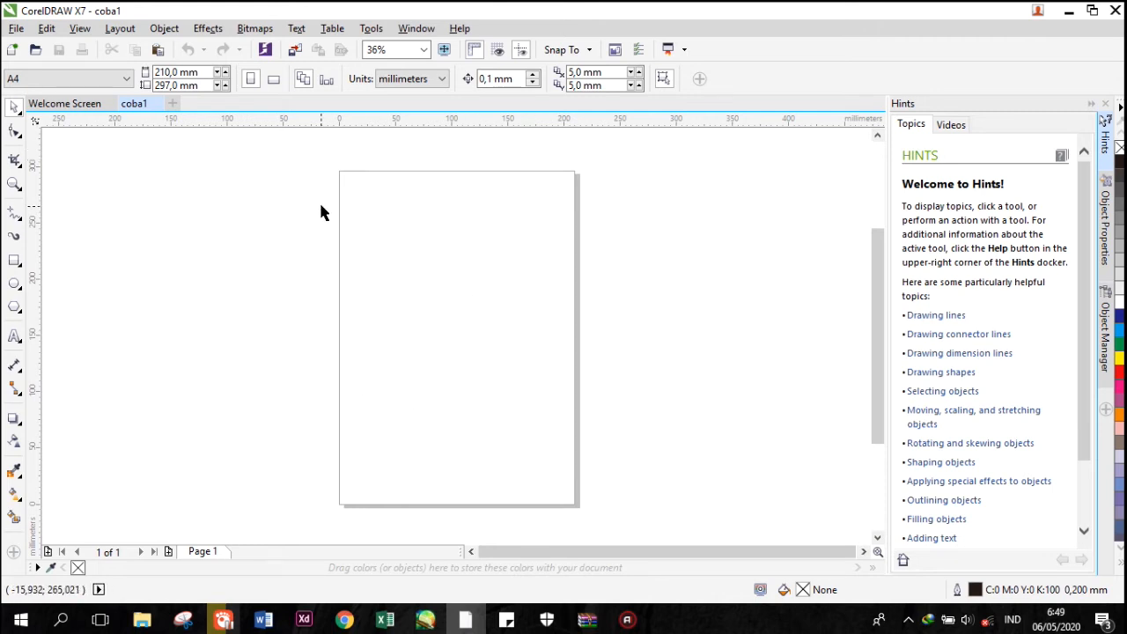
Check the available page sizes, keeping A4, and set the document's drawing units to centimeters.
{"action": "left_click", "coordinate": [97, 81]}
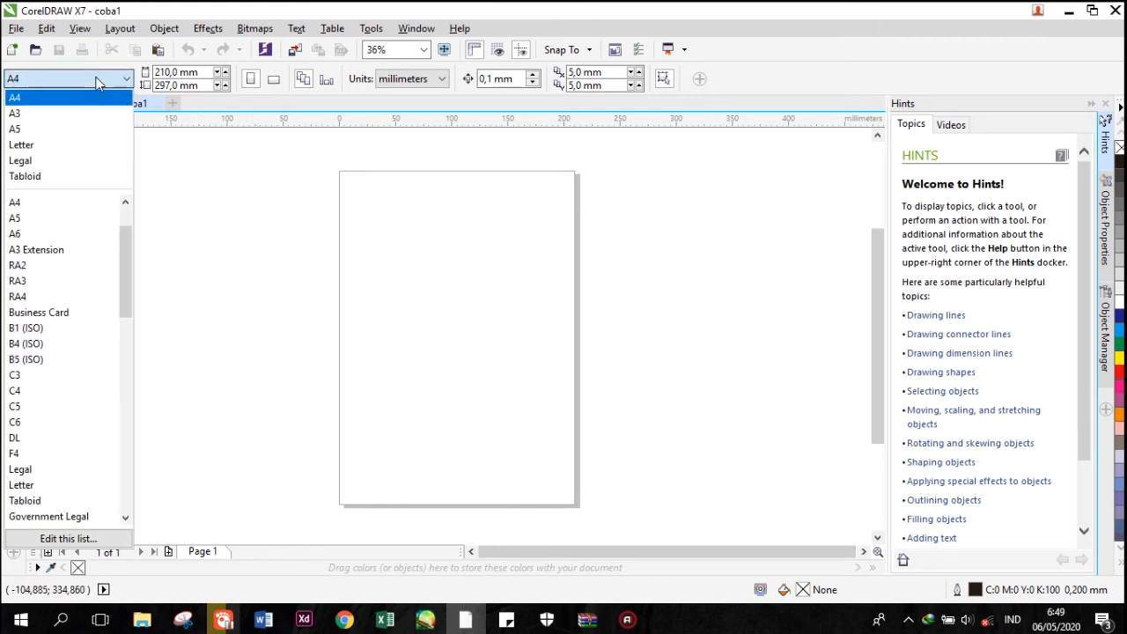
{"action": "left_click", "coordinate": [96, 81]}
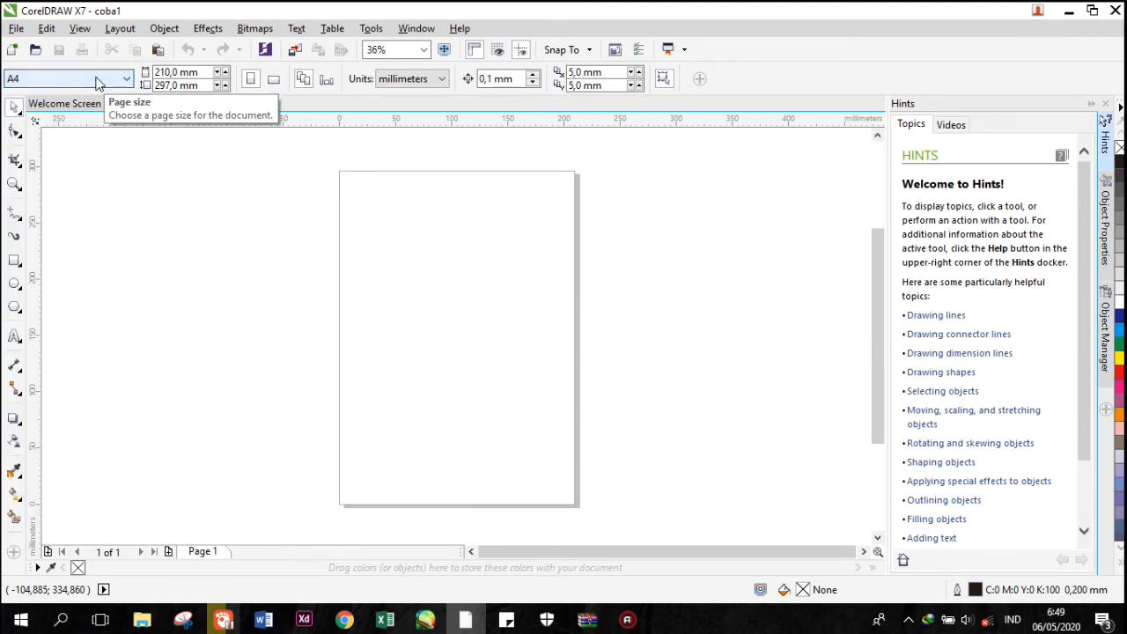
{"action": "left_click", "coordinate": [434, 84]}
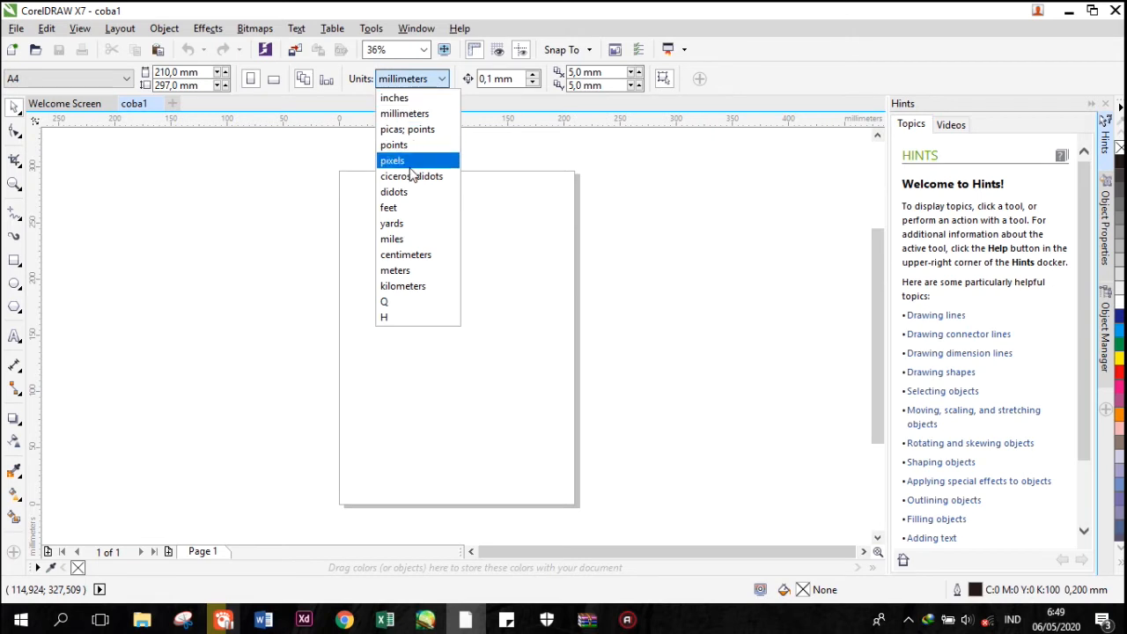
{"action": "left_click", "coordinate": [395, 270]}
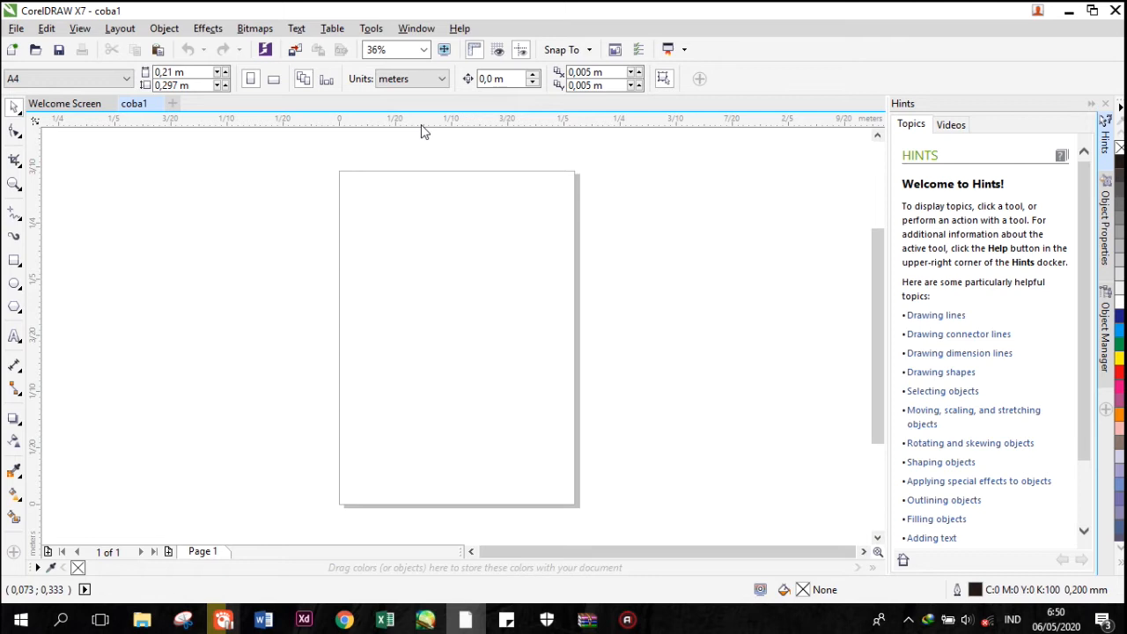
{"action": "left_click", "coordinate": [433, 79]}
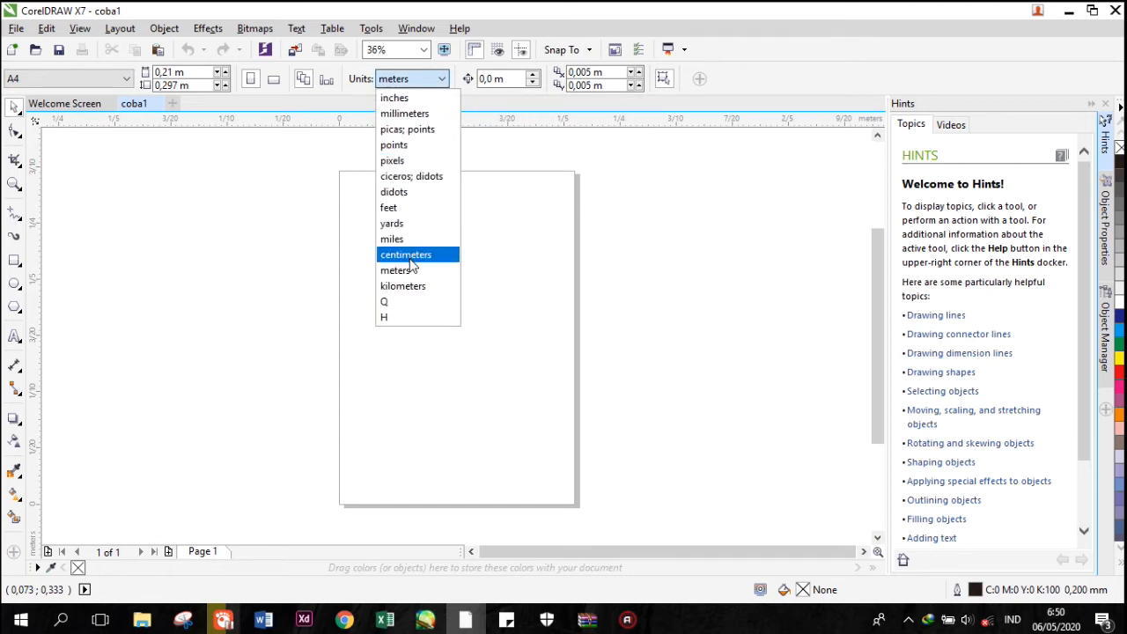
{"action": "left_click", "coordinate": [409, 254]}
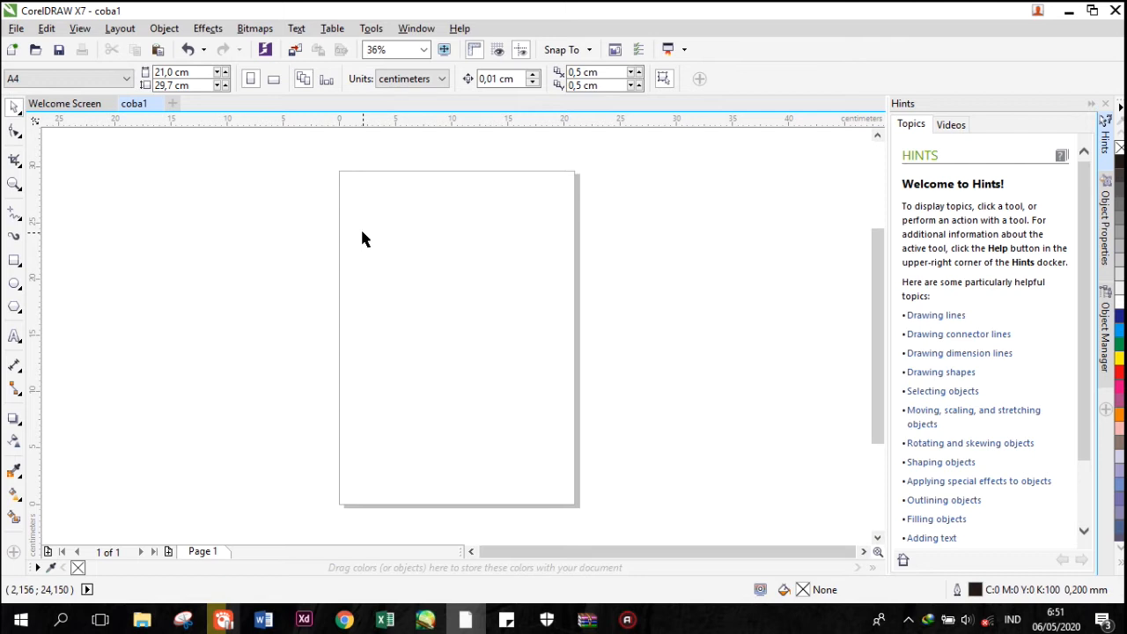
Zoom in on the page to 144% with the Zoom tool and back out to 36%.
{"action": "key", "text": "F10"}
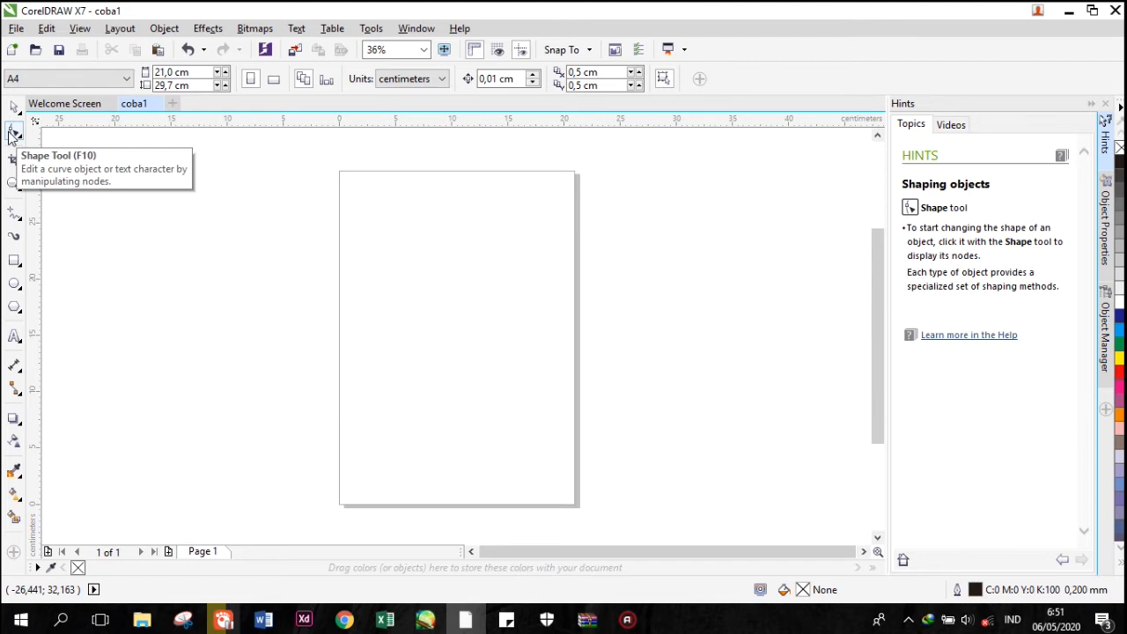
{"action": "left_click", "coordinate": [10, 186]}
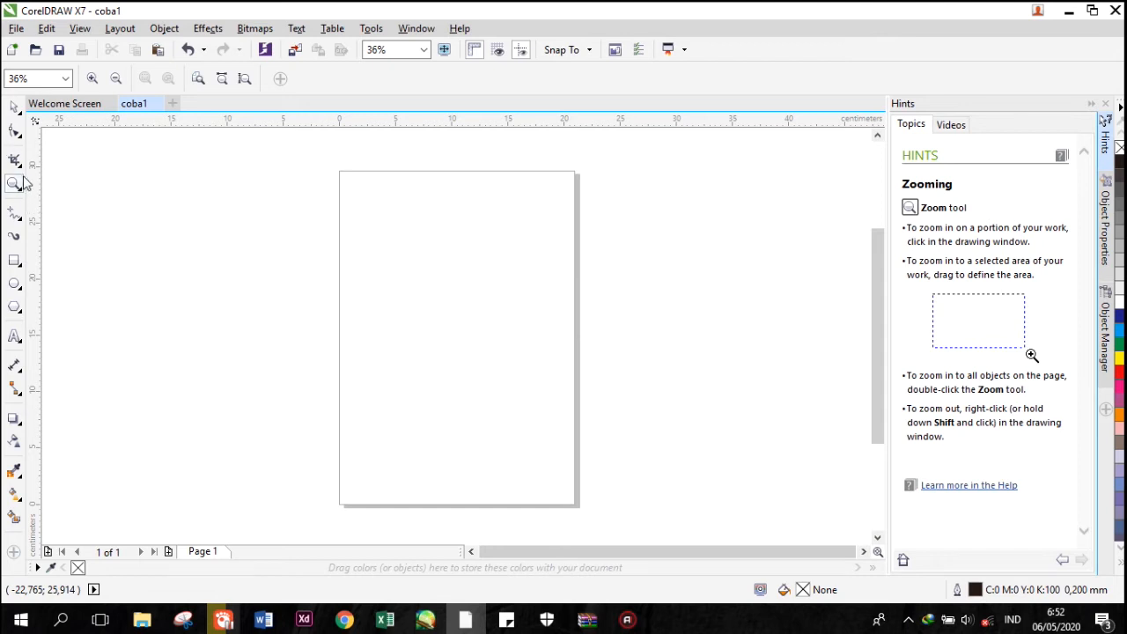
{"action": "left_click", "coordinate": [441, 249]}
{"action": "left_click", "coordinate": [442, 250]}
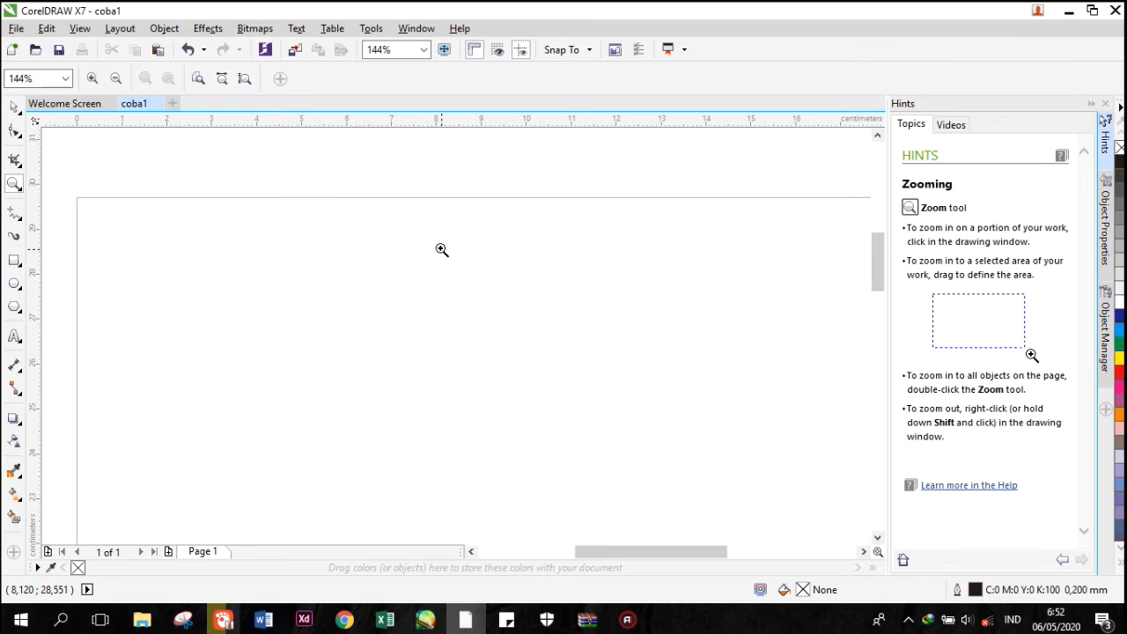
{"action": "right_click", "coordinate": [441, 250]}
{"action": "right_click", "coordinate": [441, 250]}
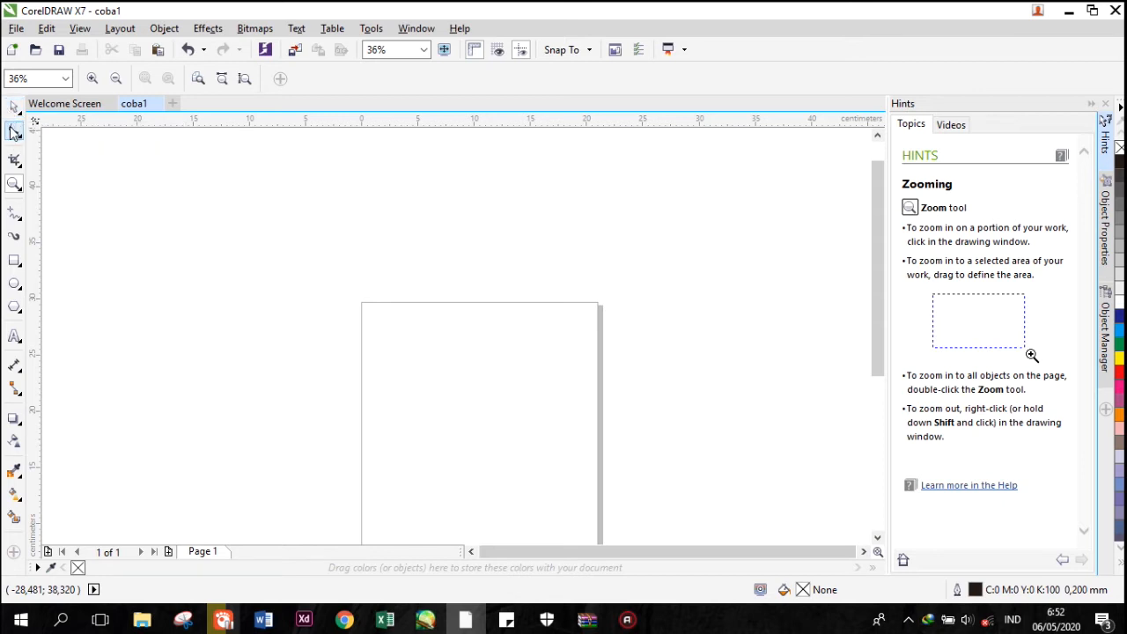
{"action": "left_click", "coordinate": [16, 183]}
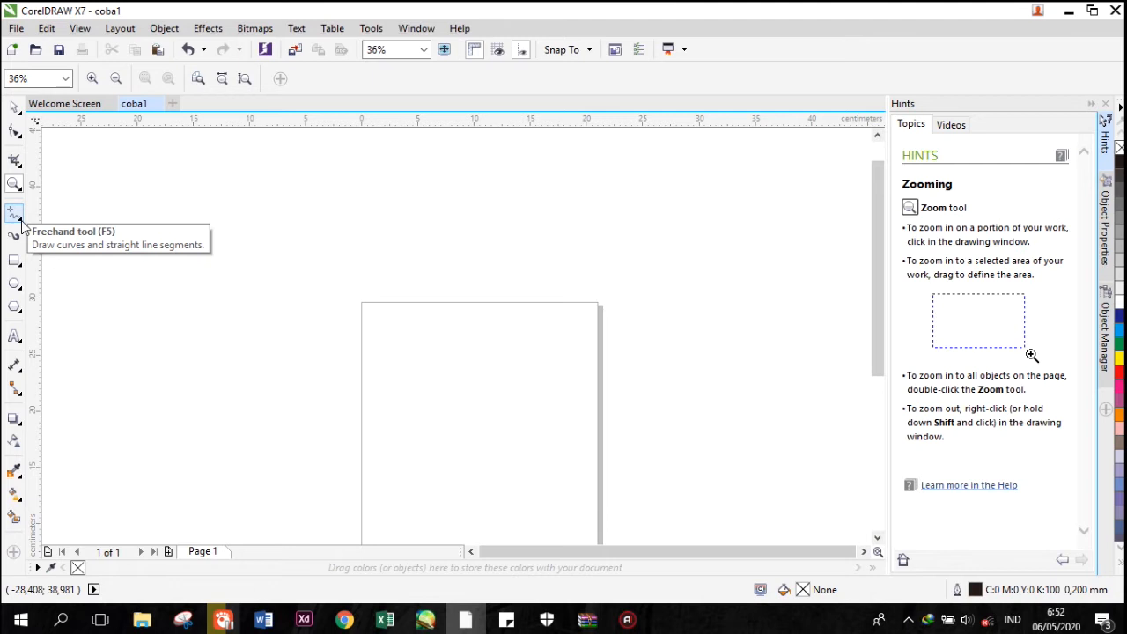
Draw a closed four-node curved shape about 22.4 by 13.1 cm beyond the page's upper-left corner with the Pen tool.
{"action": "left_click", "coordinate": [22, 226]}
{"action": "left_click", "coordinate": [20, 222]}
{"action": "left_click", "coordinate": [18, 220]}
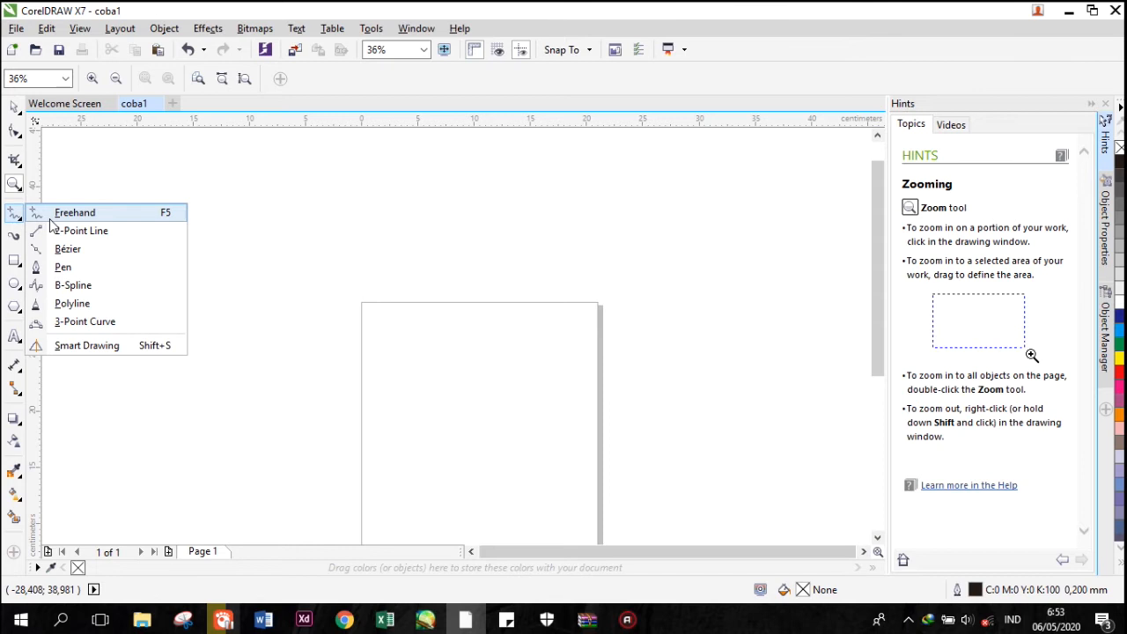
{"action": "left_click", "coordinate": [61, 268]}
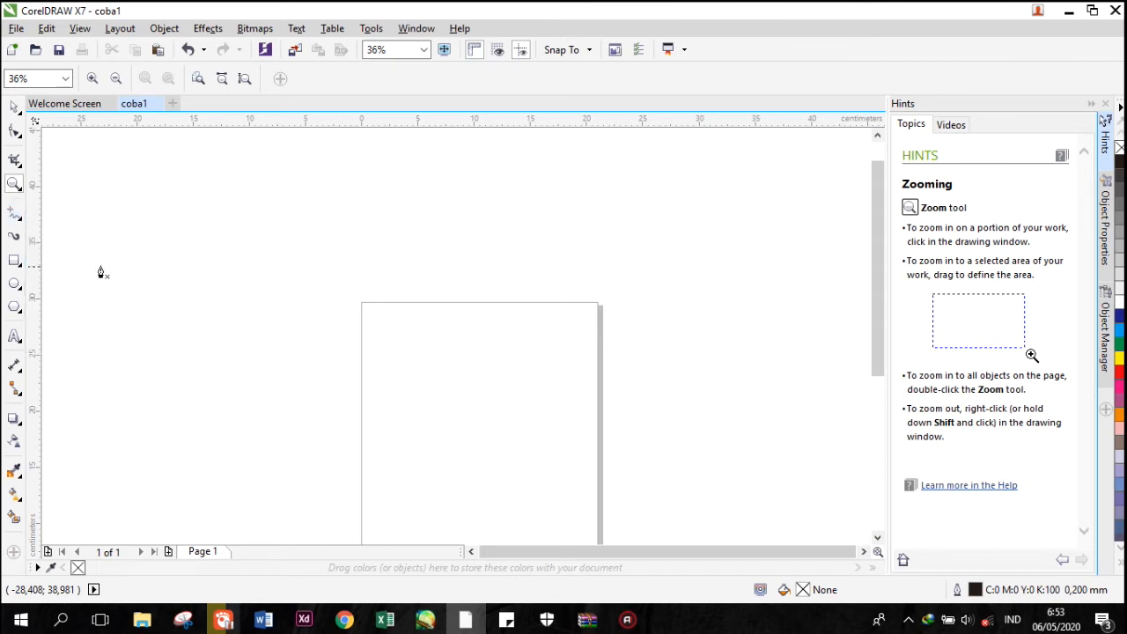
{"action": "left_click", "coordinate": [129, 274]}
{"action": "left_click_drag", "start_coordinate": [231, 207], "coordinate": [297, 214]}
{"action": "left_click", "coordinate": [380, 333]}
{"action": "mouse_move", "coordinate": [221, 340]}
{"action": "left_mouse_down"}
{"action": "mouse_move", "coordinate": [163, 356]}
{"action": "mouse_move", "coordinate": [152, 394]}
{"action": "left_mouse_up"}
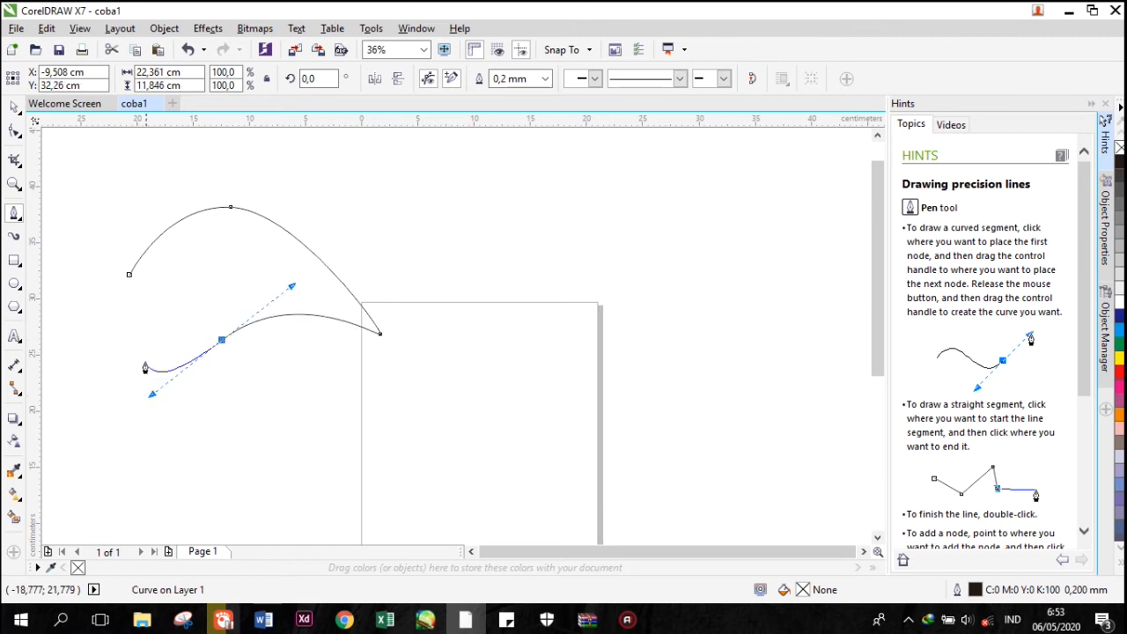
{"action": "left_click", "coordinate": [129, 275]}
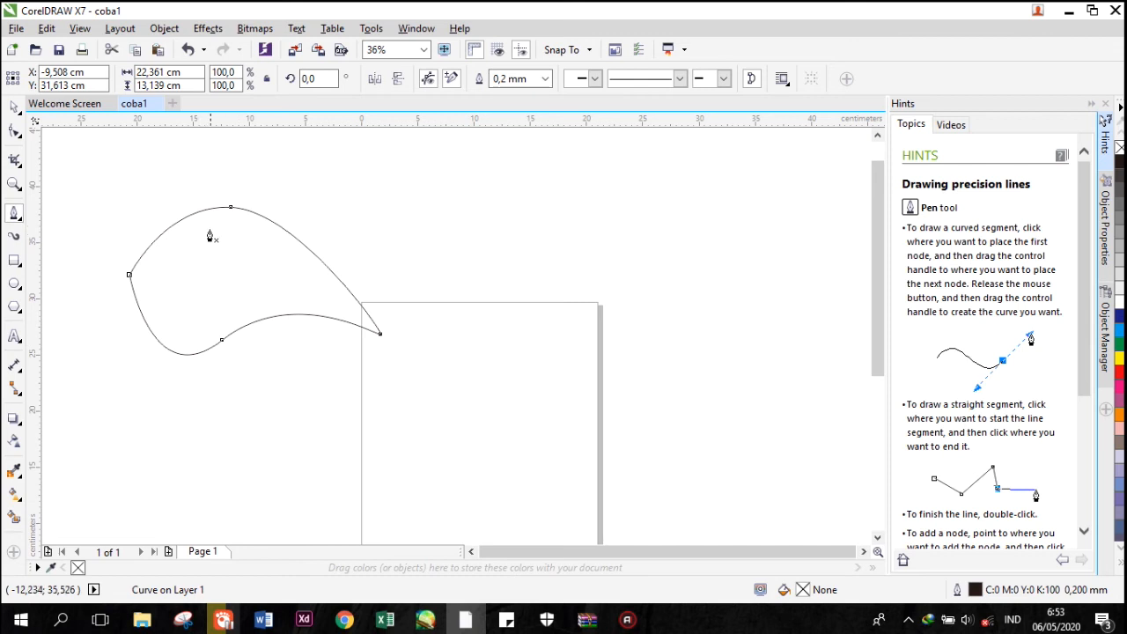
{"action": "left_click", "coordinate": [21, 220]}
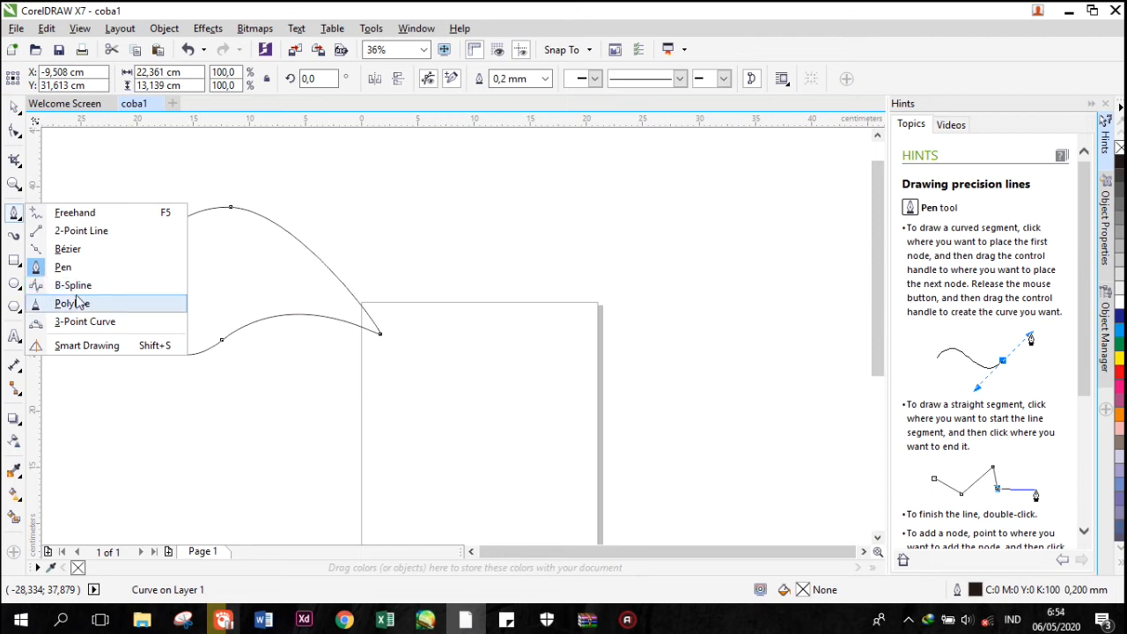
{"action": "left_click", "coordinate": [18, 229]}
{"action": "left_click", "coordinate": [17, 219]}
{"action": "left_click", "coordinate": [14, 218]}
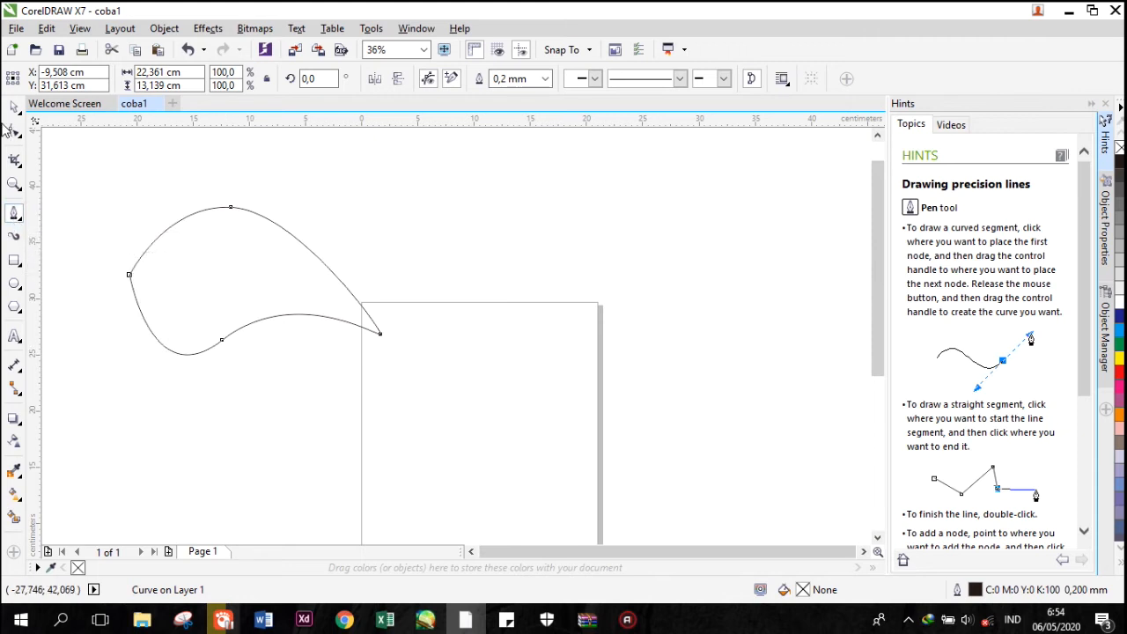
Move the closed curved shape a few centimeters to the right and deselect it.
{"action": "left_click", "coordinate": [14, 107]}
{"action": "left_click", "coordinate": [266, 239]}
{"action": "left_click", "coordinate": [333, 243]}
{"action": "left_click_drag", "start_coordinate": [230, 254], "coordinate": [294, 253]}
{"action": "left_click", "coordinate": [152, 200]}
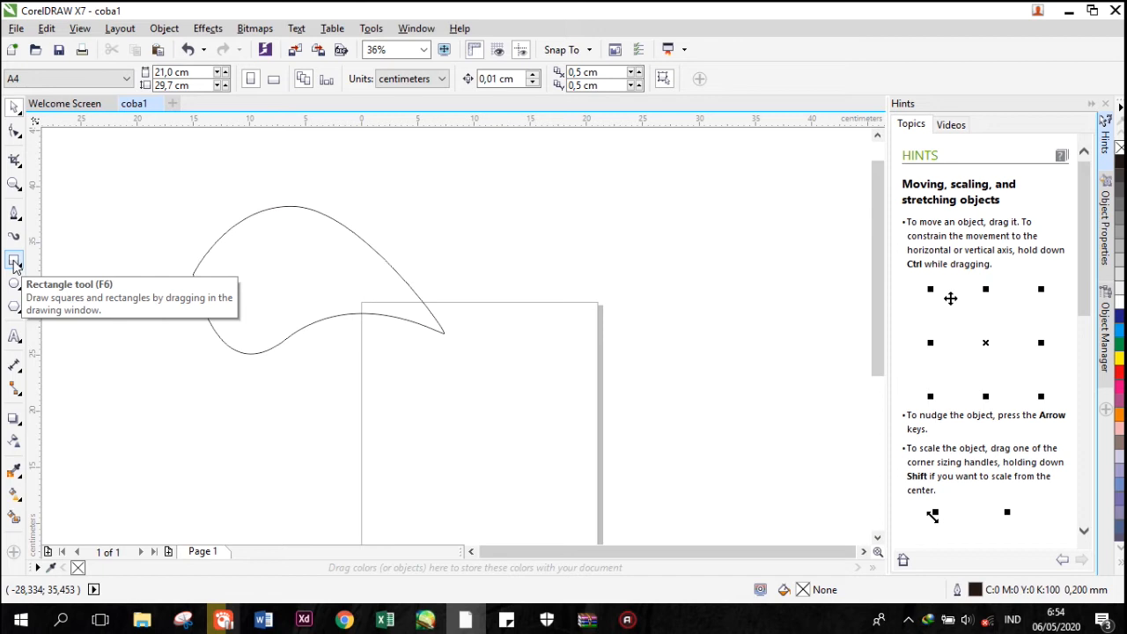
Draw two rectangles, about 12 by 14.3 cm over the curve's left end and about 5.1 by 7.8 cm above its right end.
{"action": "left_click", "coordinate": [14, 260]}
{"action": "mouse_move", "coordinate": [133, 199]}
{"action": "left_mouse_down"}
{"action": "mouse_move", "coordinate": [204, 303]}
{"action": "mouse_move", "coordinate": [293, 366]}
{"action": "mouse_move", "coordinate": [268, 358]}
{"action": "left_mouse_up"}
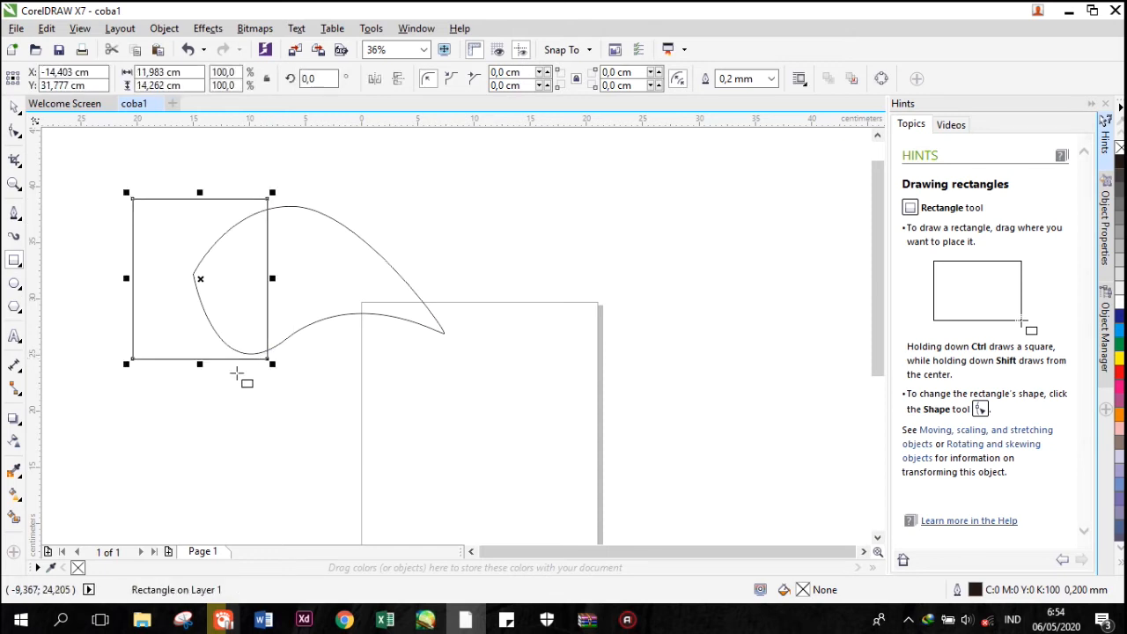
{"action": "left_click_drag", "start_coordinate": [365, 168], "coordinate": [423, 256]}
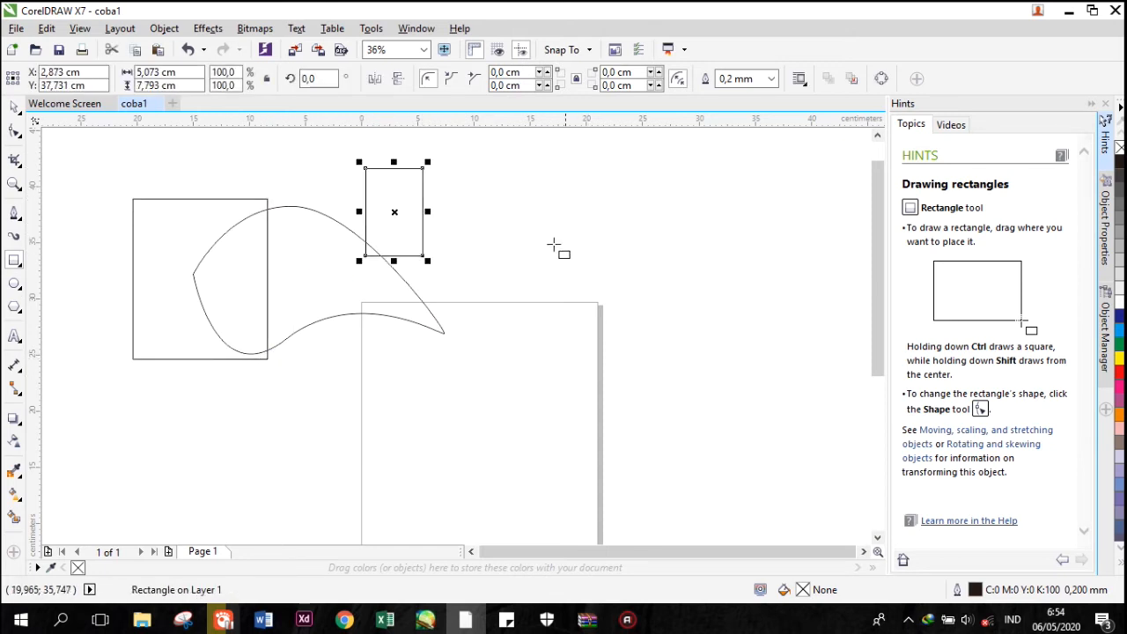
Draw a tall ellipse right of the small rectangle and a circle about 9.5 cm across beside it.
{"action": "left_click", "coordinate": [14, 283]}
{"action": "left_click_drag", "start_coordinate": [474, 229], "coordinate": [539, 309]}
{"action": "left_click_drag", "start_coordinate": [581, 234], "coordinate": [650, 343]}
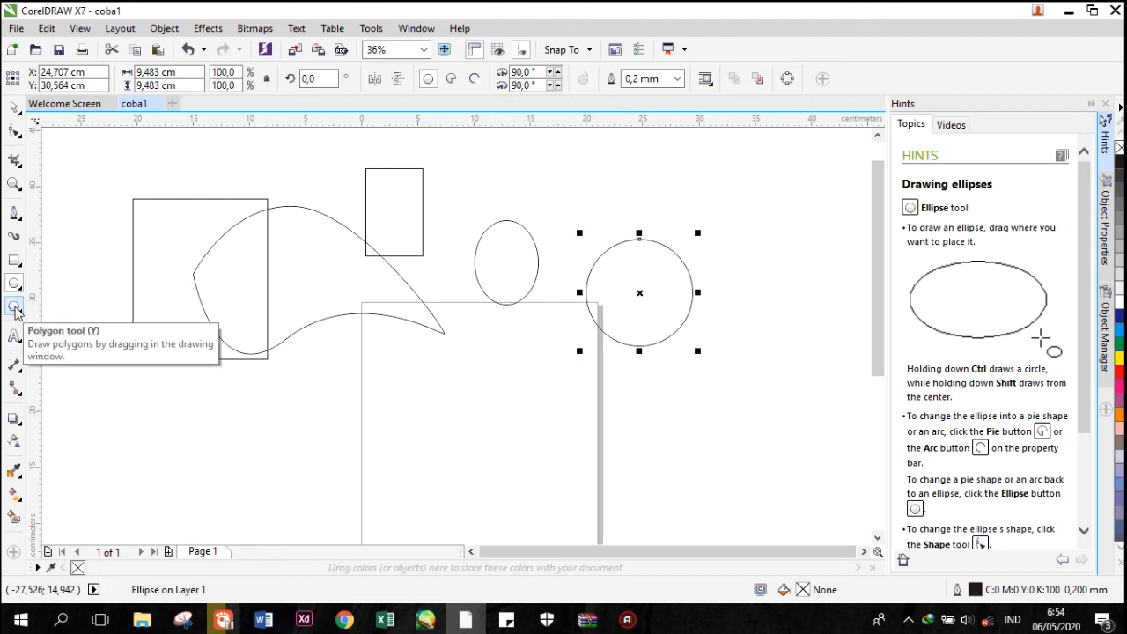
Draw a polygon about 10 cm wide in the upper-left part of the page and set its number of sides to 6.
{"action": "left_click", "coordinate": [14, 306]}
{"action": "left_click_drag", "start_coordinate": [361, 352], "coordinate": [484, 477]}
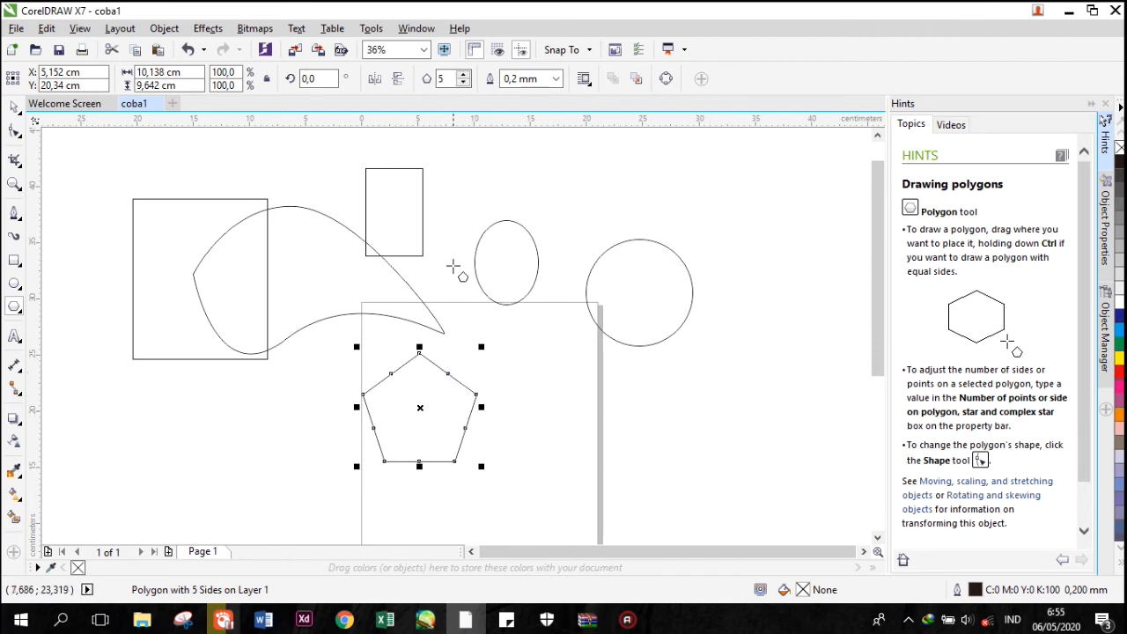
{"action": "left_click", "coordinate": [464, 85]}
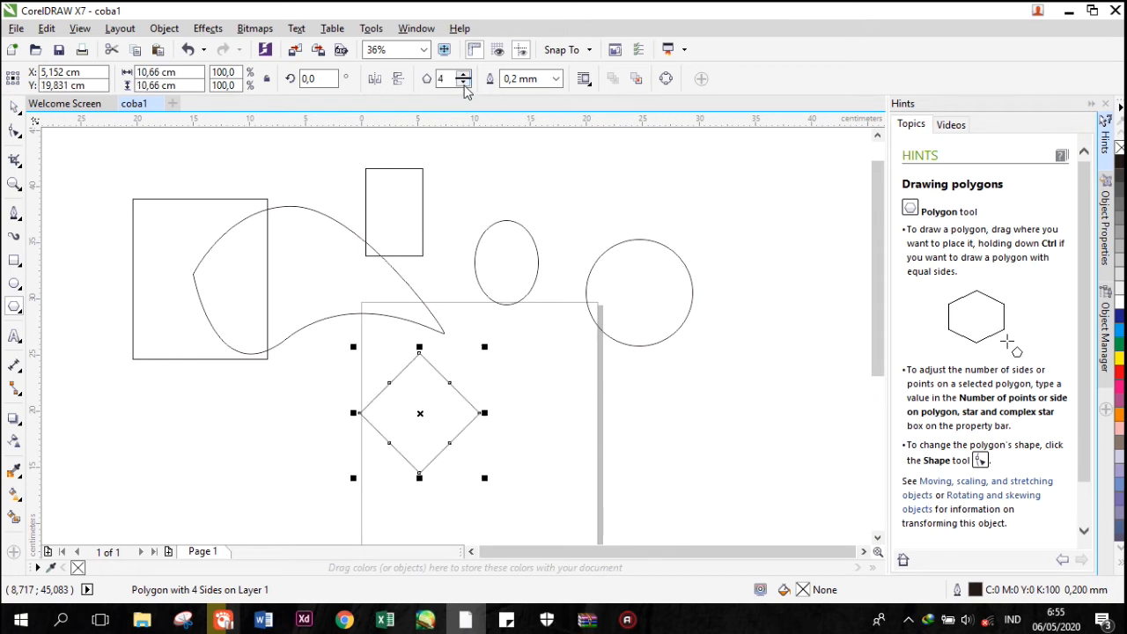
{"action": "left_click", "coordinate": [464, 85]}
{"action": "left_click", "coordinate": [464, 75]}
{"action": "left_click", "coordinate": [464, 75]}
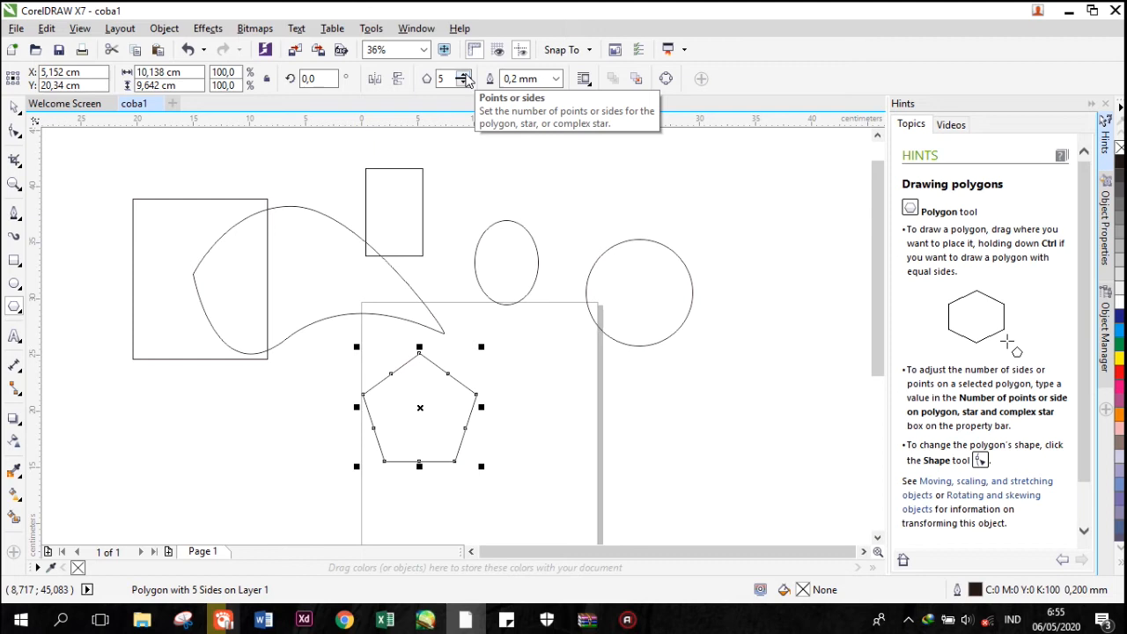
{"action": "left_click", "coordinate": [466, 76]}
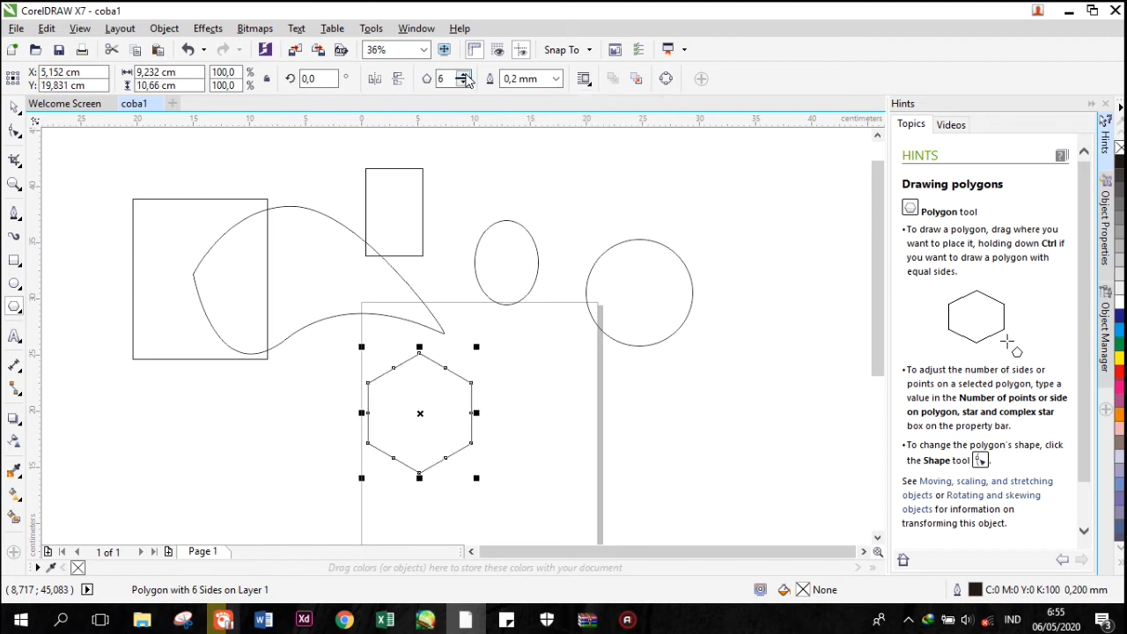
Add the artistic text "Coba 1" above the tall ellipse.
{"action": "left_click", "coordinate": [15, 337]}
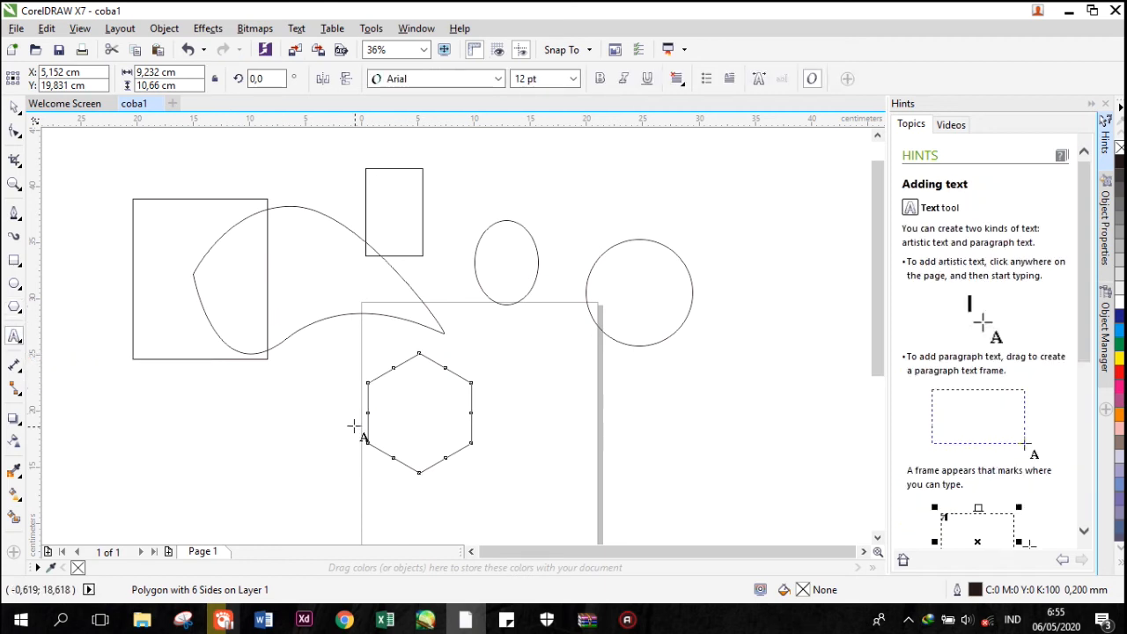
{"action": "left_click", "coordinate": [477, 158]}
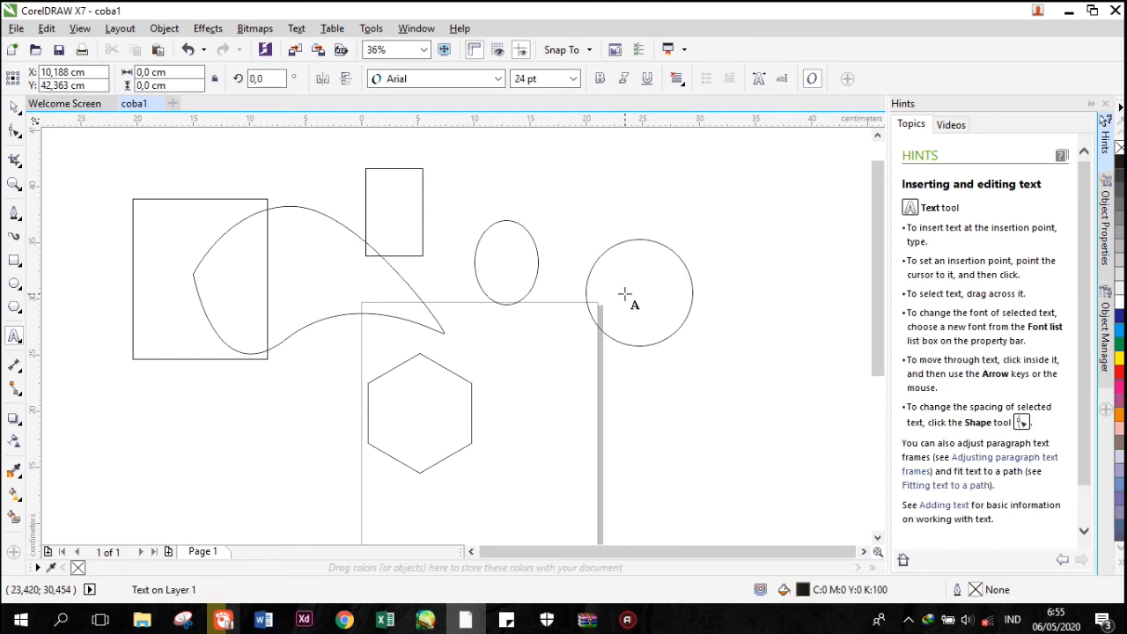
{"action": "type", "text": "Coba 1"}
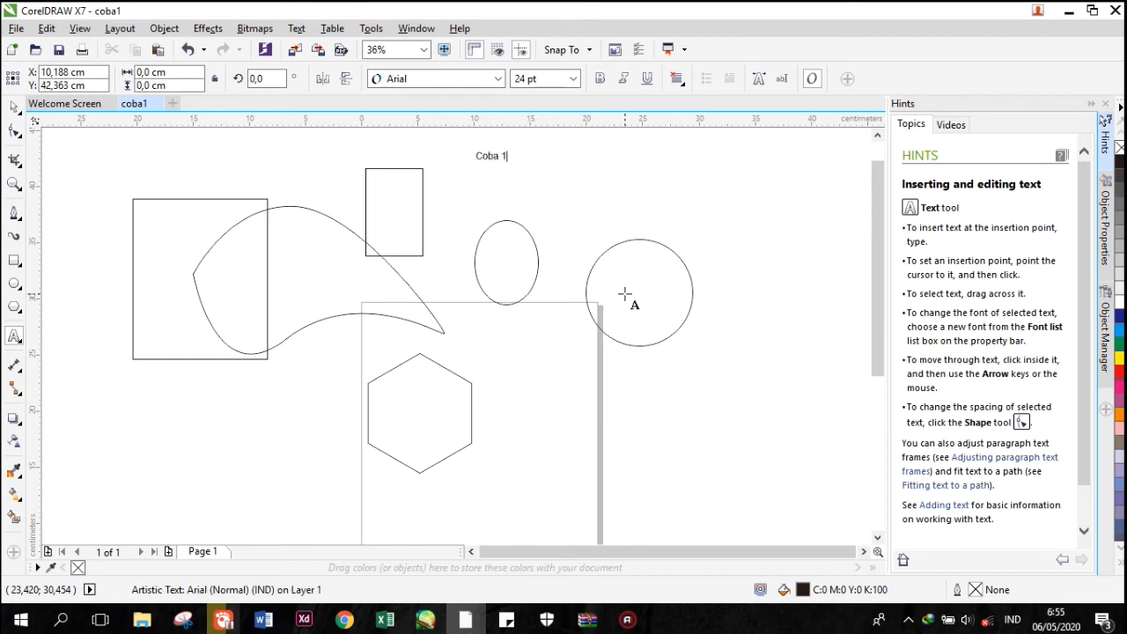
{"action": "key", "text": "Escape"}
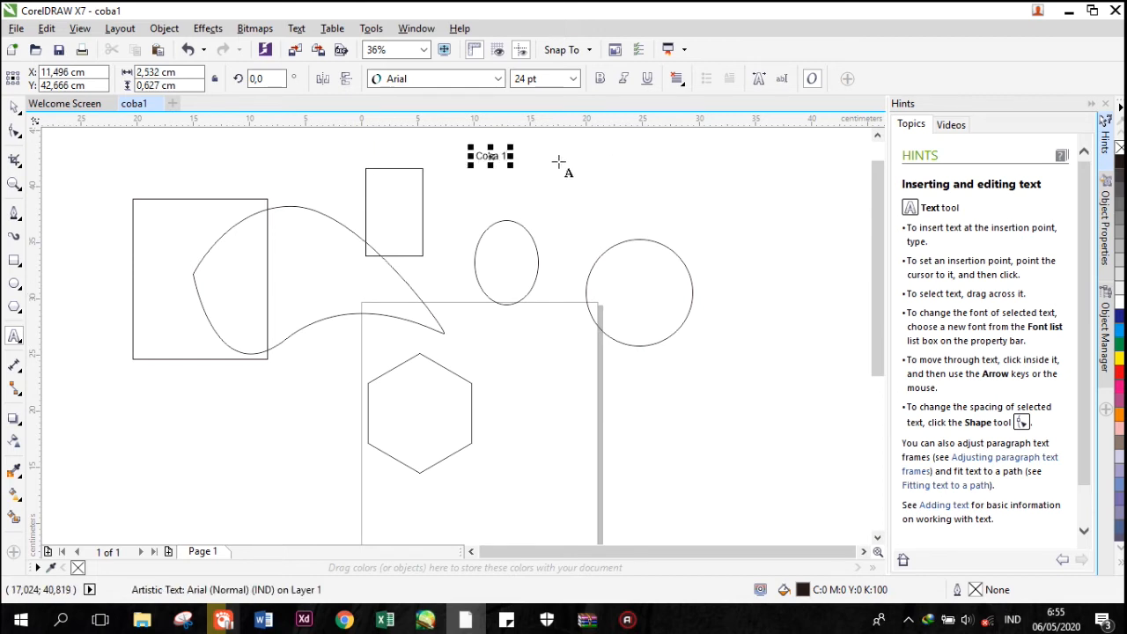
Enlarge the "Coba 1" text to about 9.9 by 2.4 cm and move it above the circle.
{"action": "left_click", "coordinate": [13, 108]}
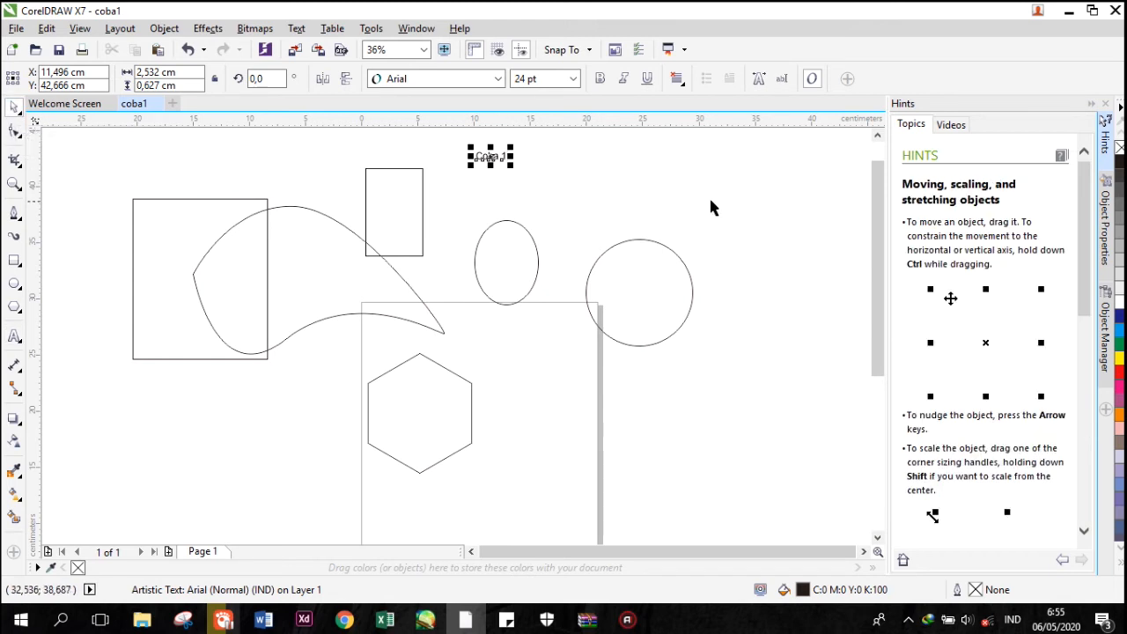
{"action": "left_click_drag", "start_coordinate": [512, 172], "coordinate": [599, 245]}
{"action": "left_click_drag", "start_coordinate": [551, 173], "coordinate": [581, 222]}
{"action": "key", "text": "ctrl+z"}
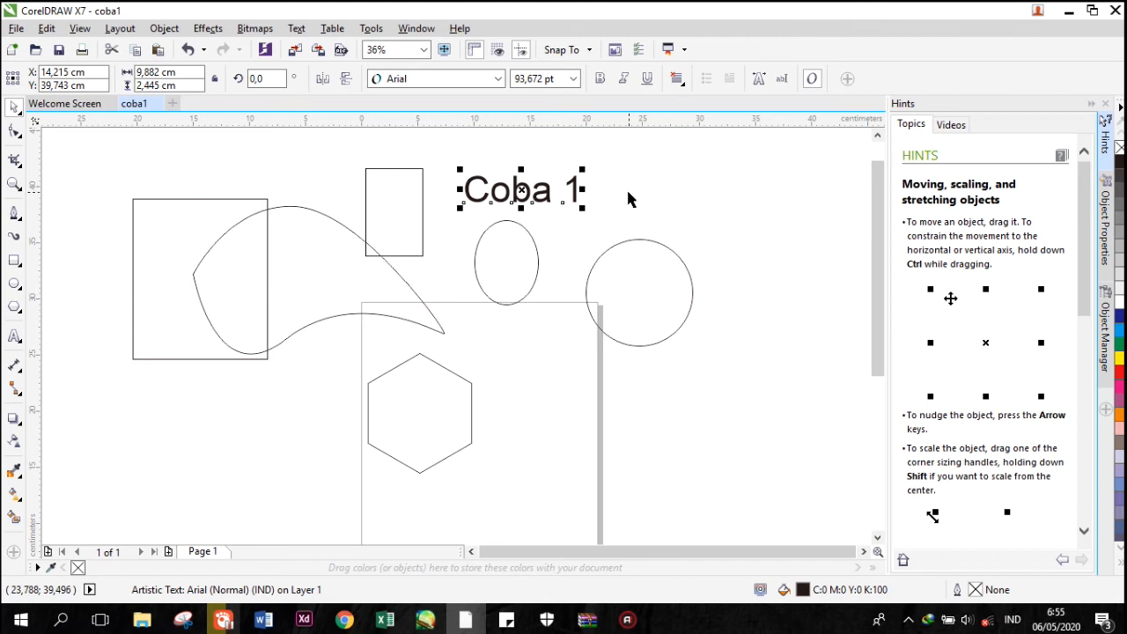
{"action": "left_click_drag", "start_coordinate": [546, 189], "coordinate": [657, 198]}
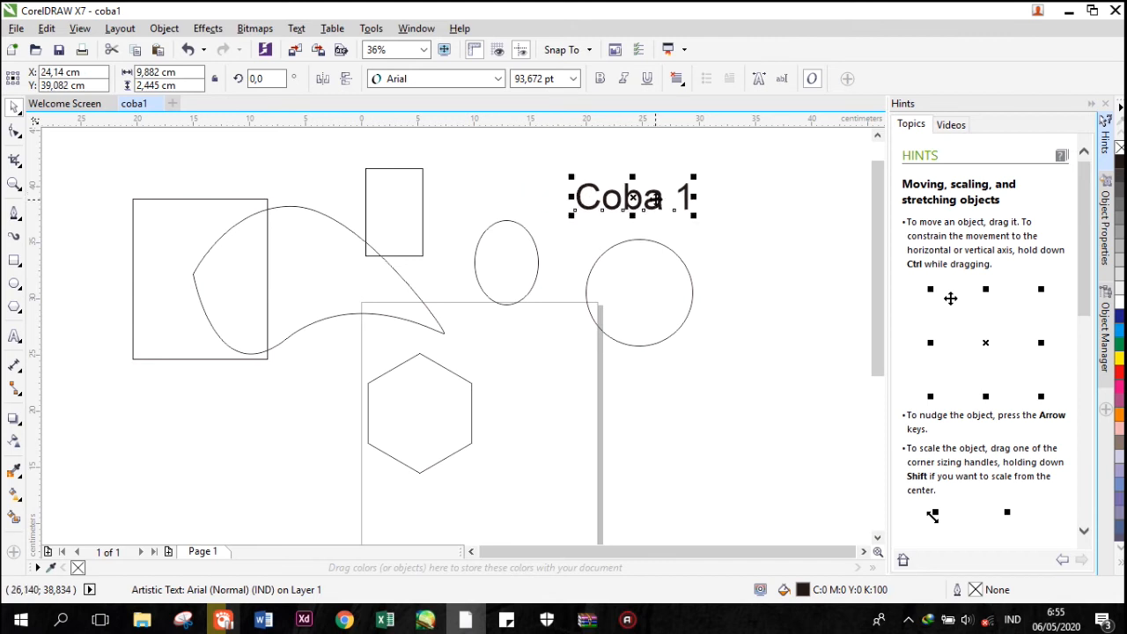
Set the "Coba 1" text in Azkasia Demo at 150 pt and move it above the tall ellipse.
{"action": "left_click", "coordinate": [715, 194]}
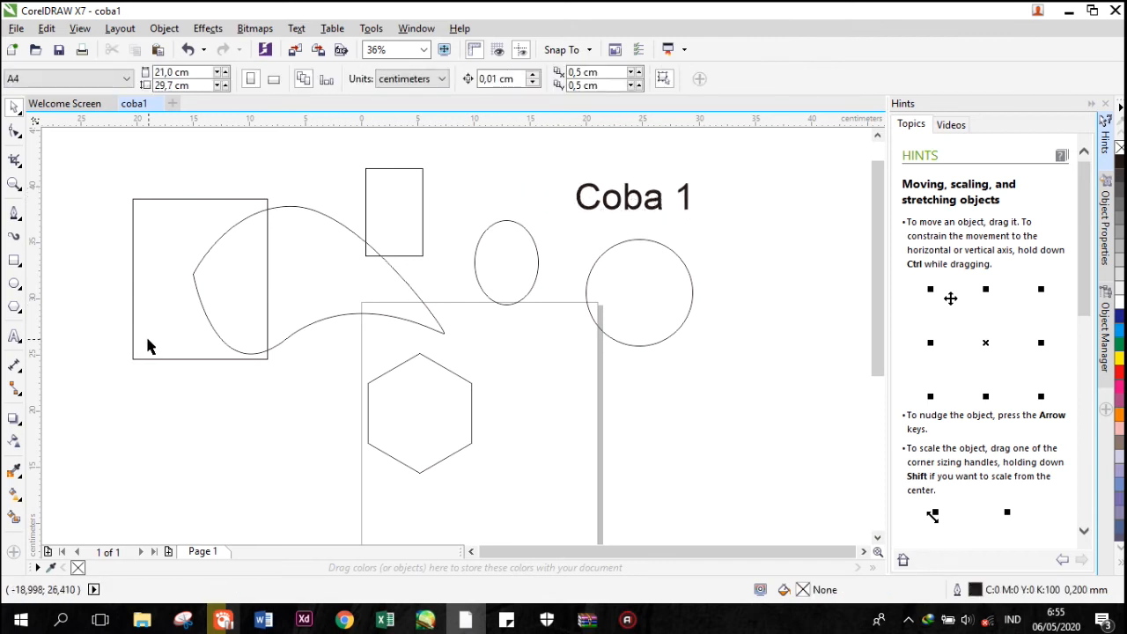
{"action": "left_click_drag", "start_coordinate": [588, 204], "coordinate": [521, 209]}
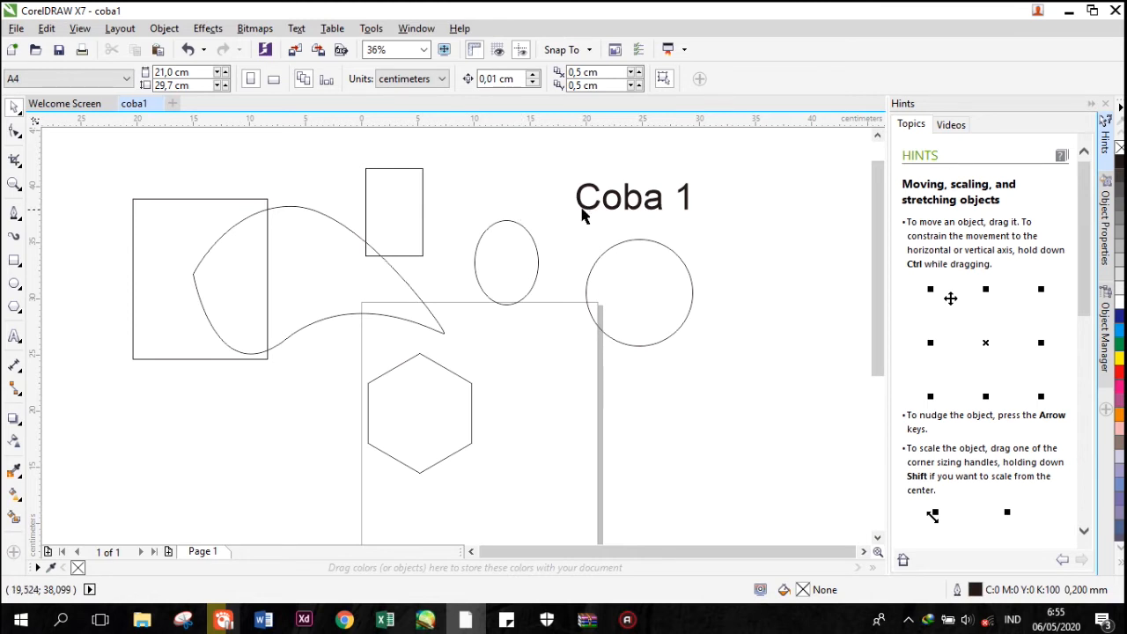
{"action": "left_click", "coordinate": [581, 216]}
{"action": "left_click", "coordinate": [498, 80]}
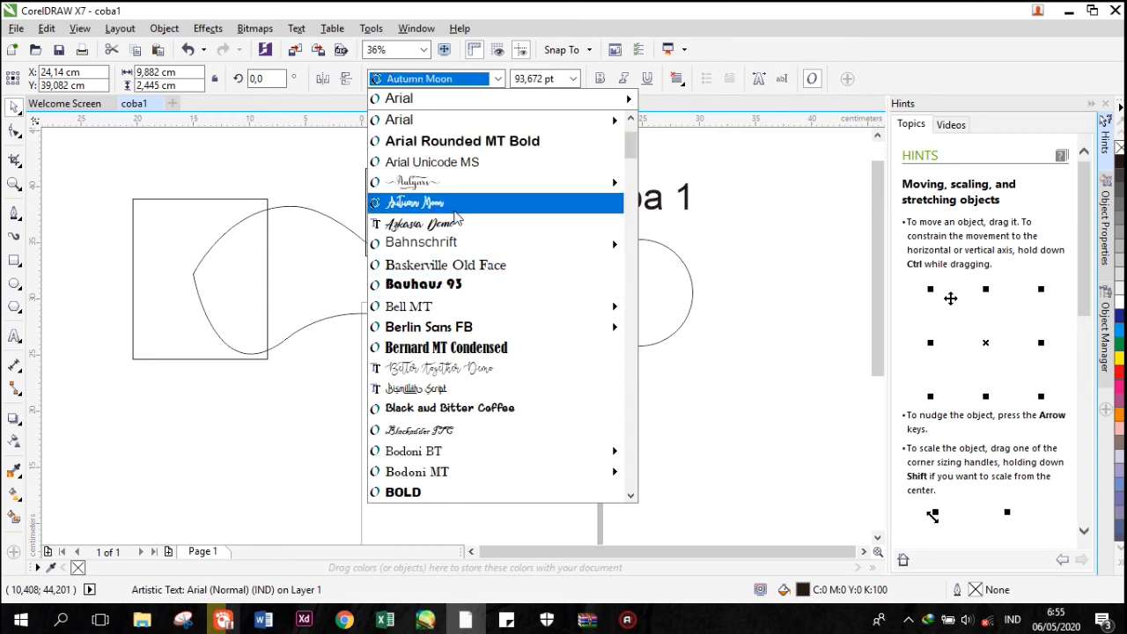
{"action": "left_click", "coordinate": [453, 215]}
{"action": "left_click", "coordinate": [573, 79]}
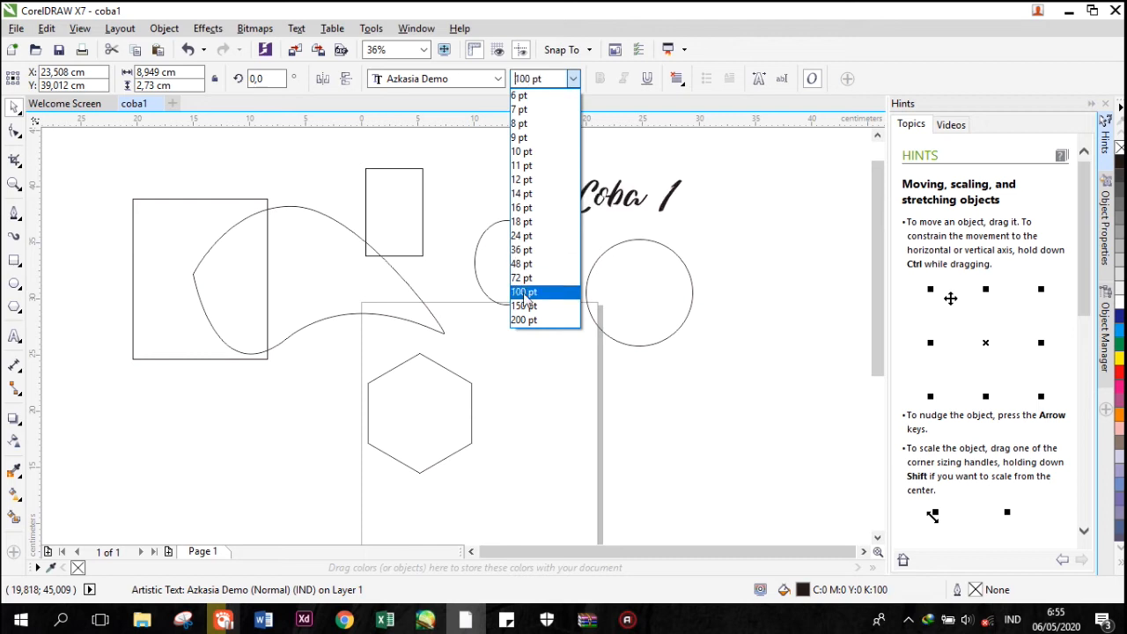
{"action": "left_click", "coordinate": [526, 308]}
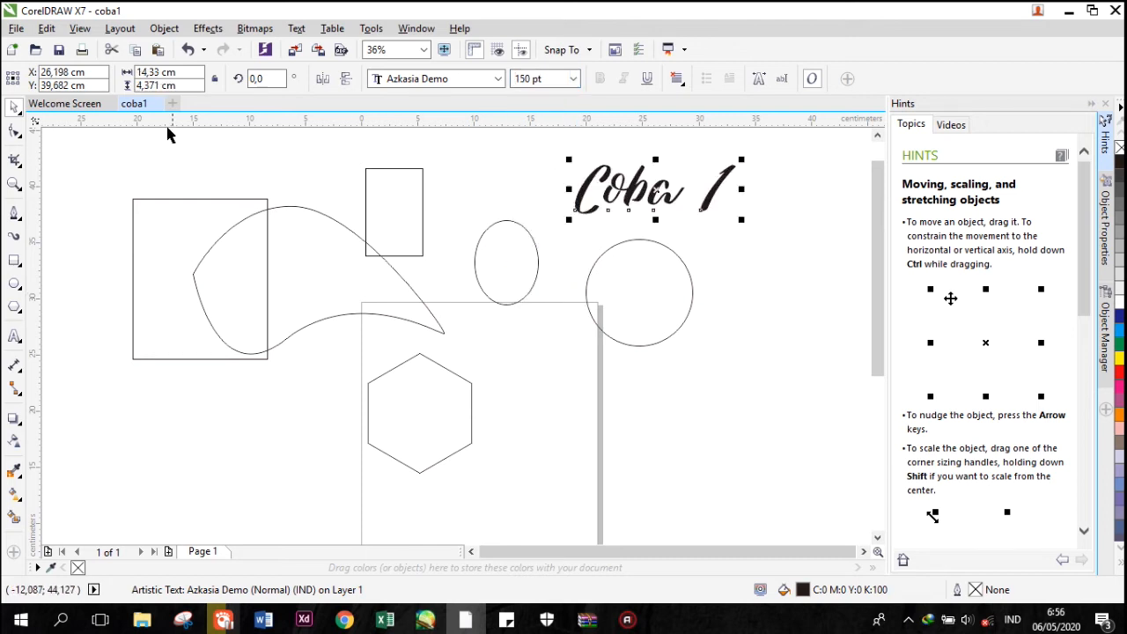
{"action": "left_click_drag", "start_coordinate": [623, 188], "coordinate": [539, 184]}
{"action": "left_click", "coordinate": [129, 421]}
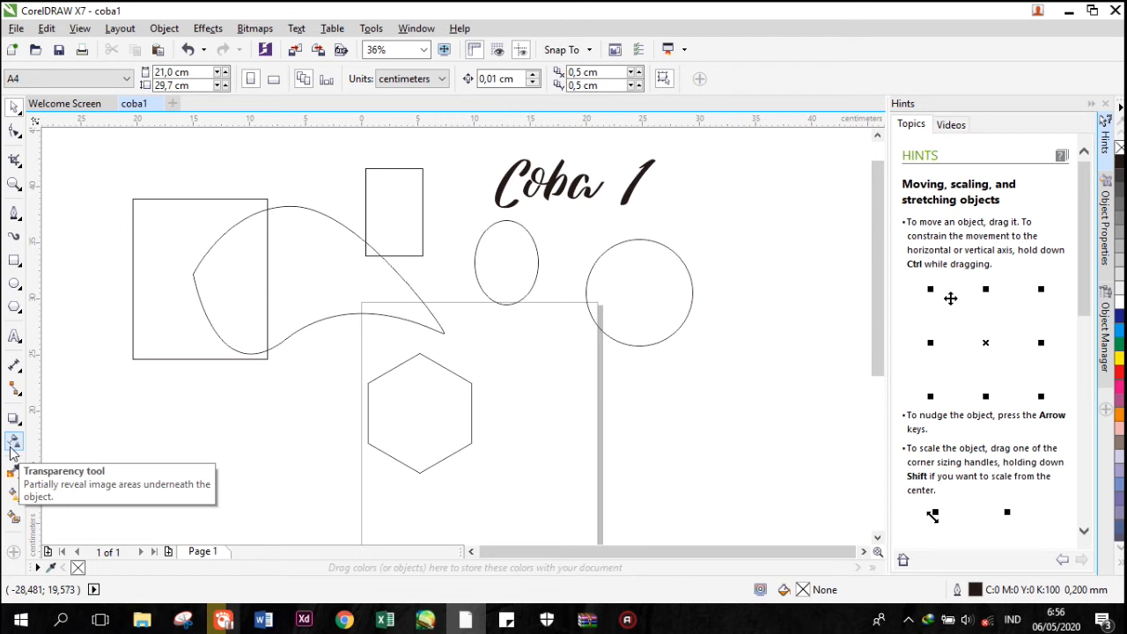
Fill the large rectangle with cyan and apply a diagonal linear transparency fading from its upper-left corner toward the lower right.
{"action": "left_click", "coordinate": [12, 449]}
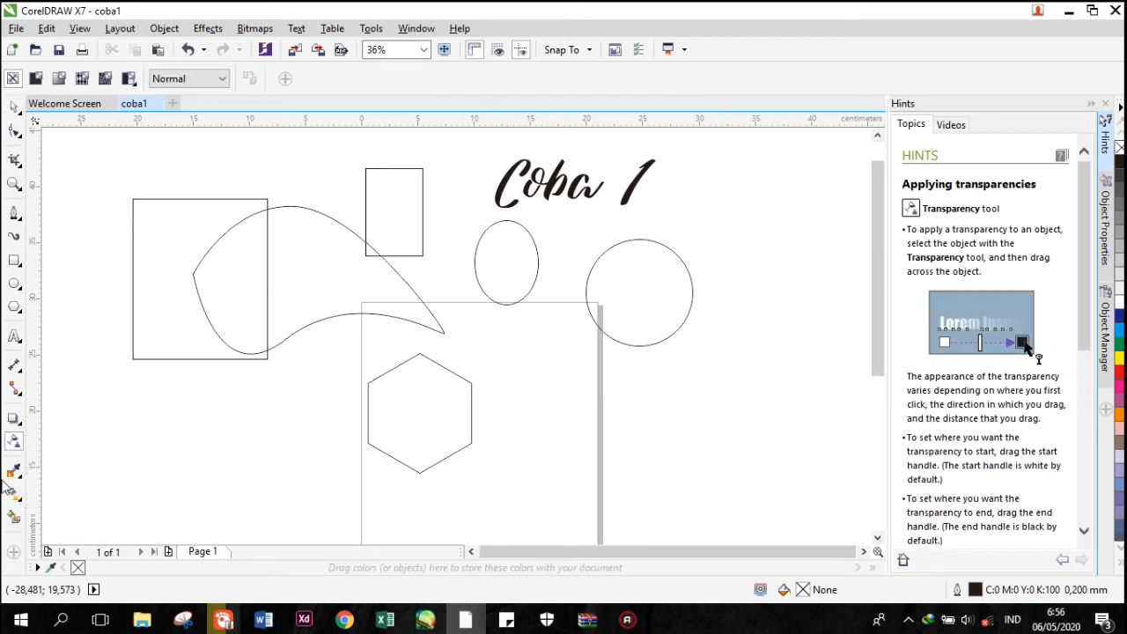
{"action": "left_click", "coordinate": [141, 304]}
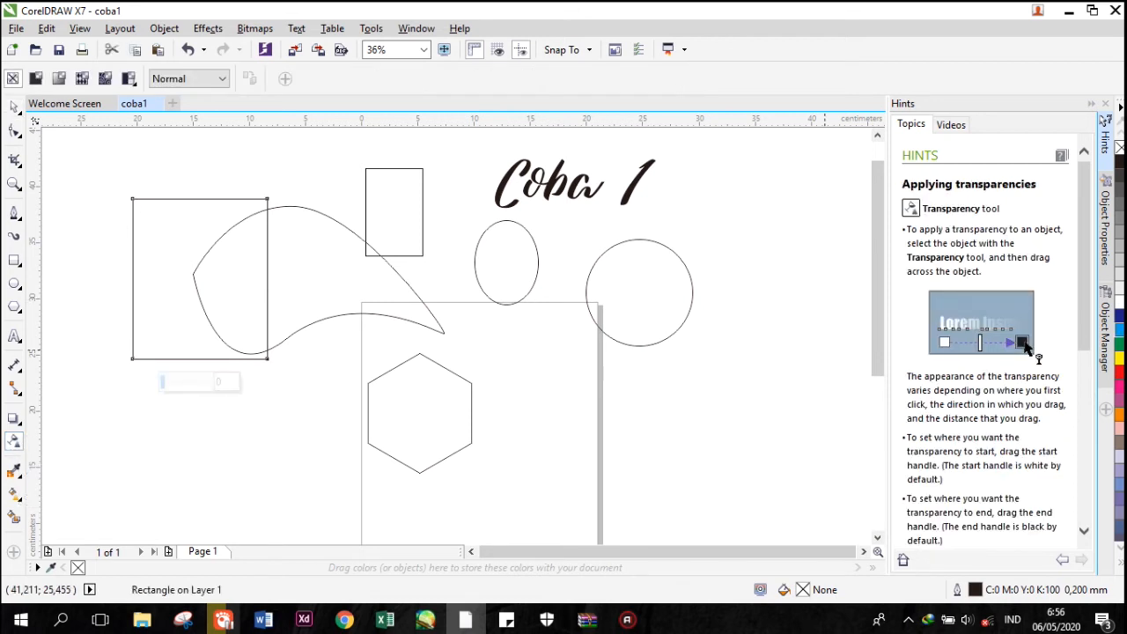
{"action": "left_click", "coordinate": [1120, 330]}
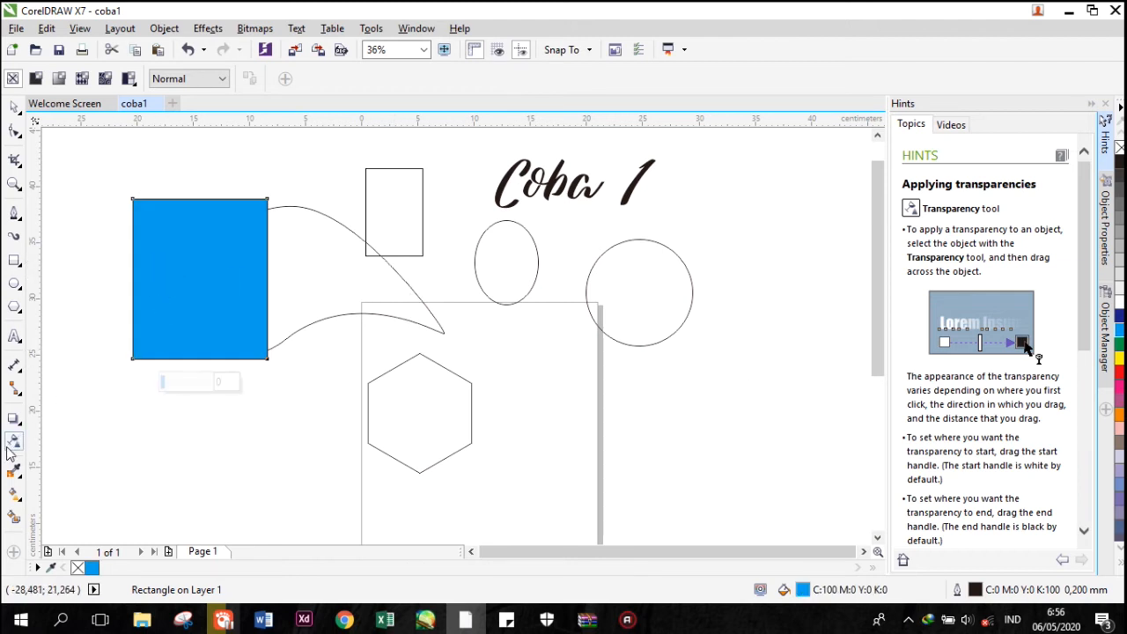
{"action": "left_click_drag", "start_coordinate": [167, 224], "coordinate": [221, 306]}
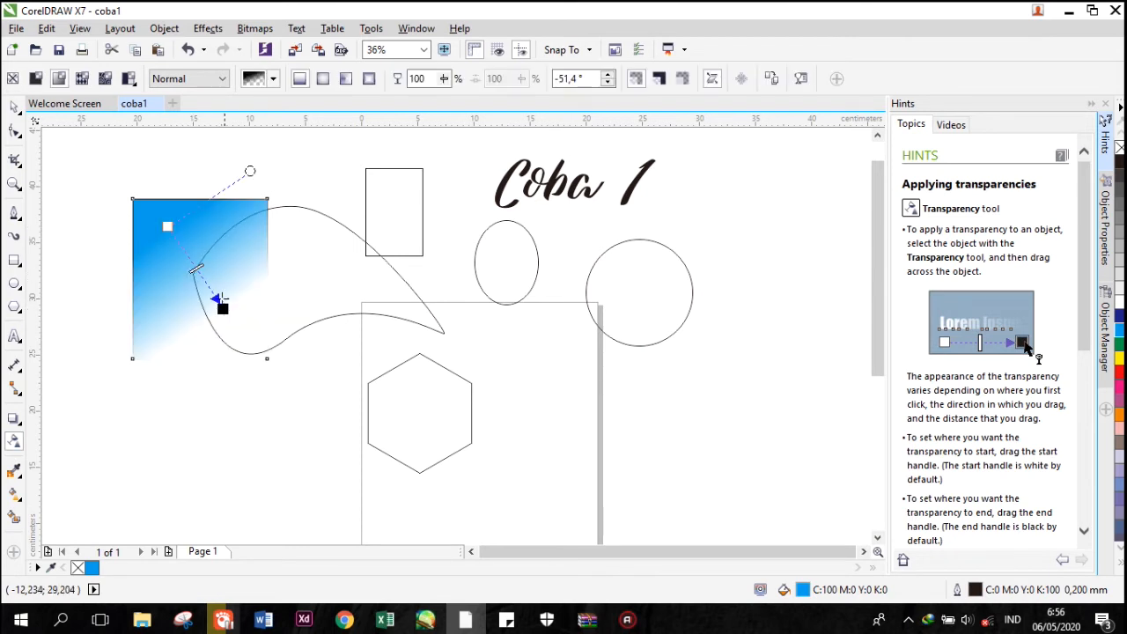
{"action": "left_click_drag", "start_coordinate": [167, 226], "coordinate": [144, 182]}
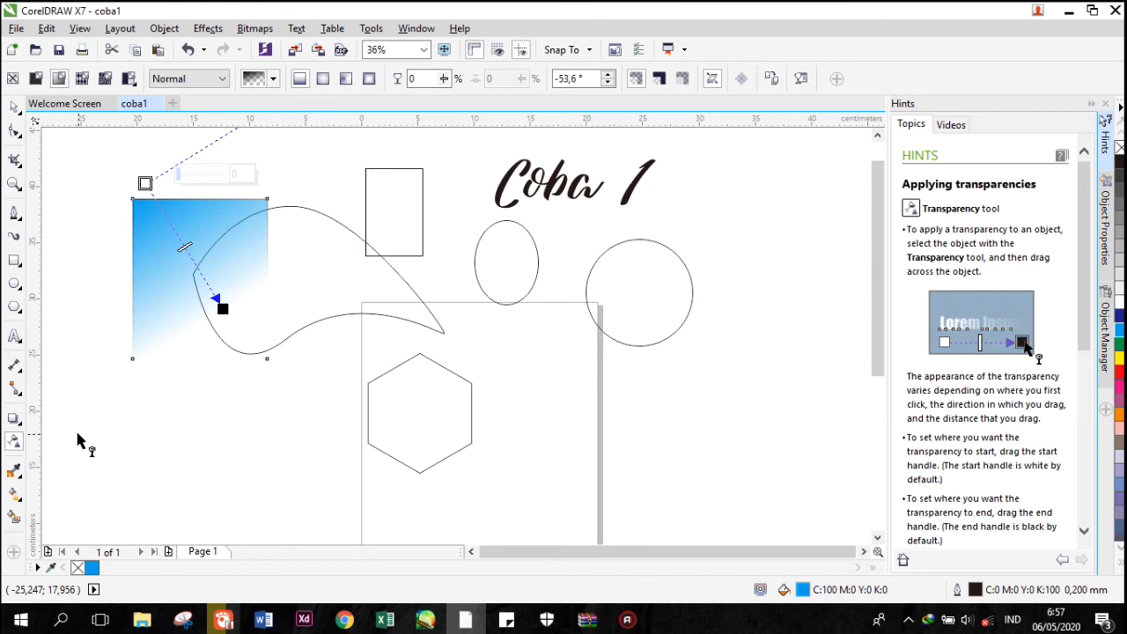
Customize the toolbox to hide the Crop Tool flyout and the Artistic Media tool.
{"action": "left_click", "coordinate": [14, 552]}
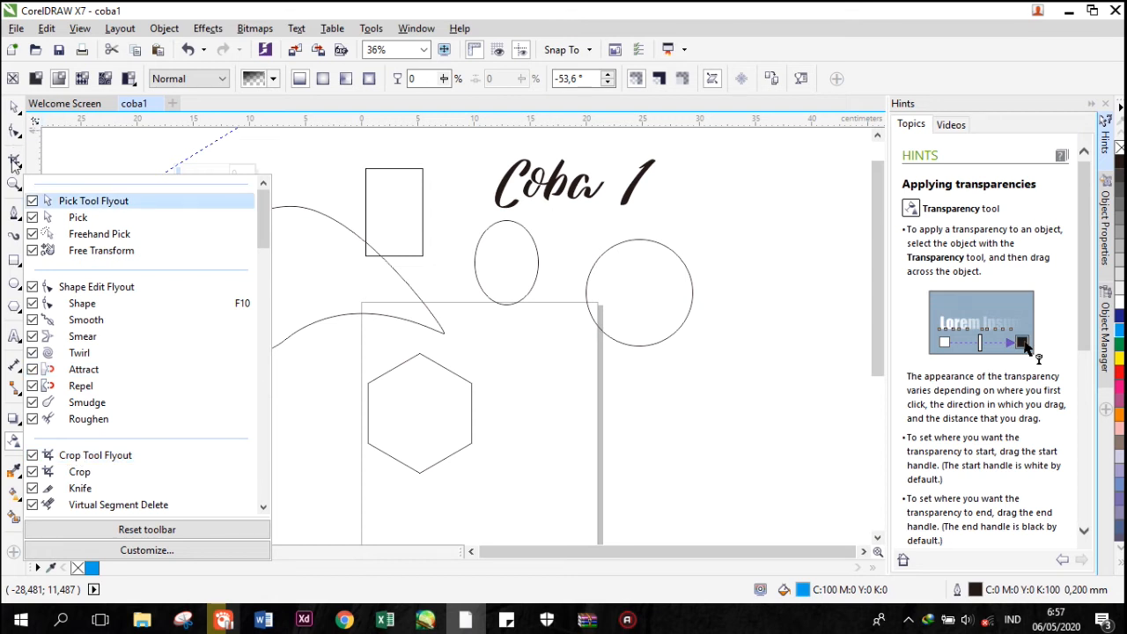
{"action": "left_click", "coordinate": [33, 456]}
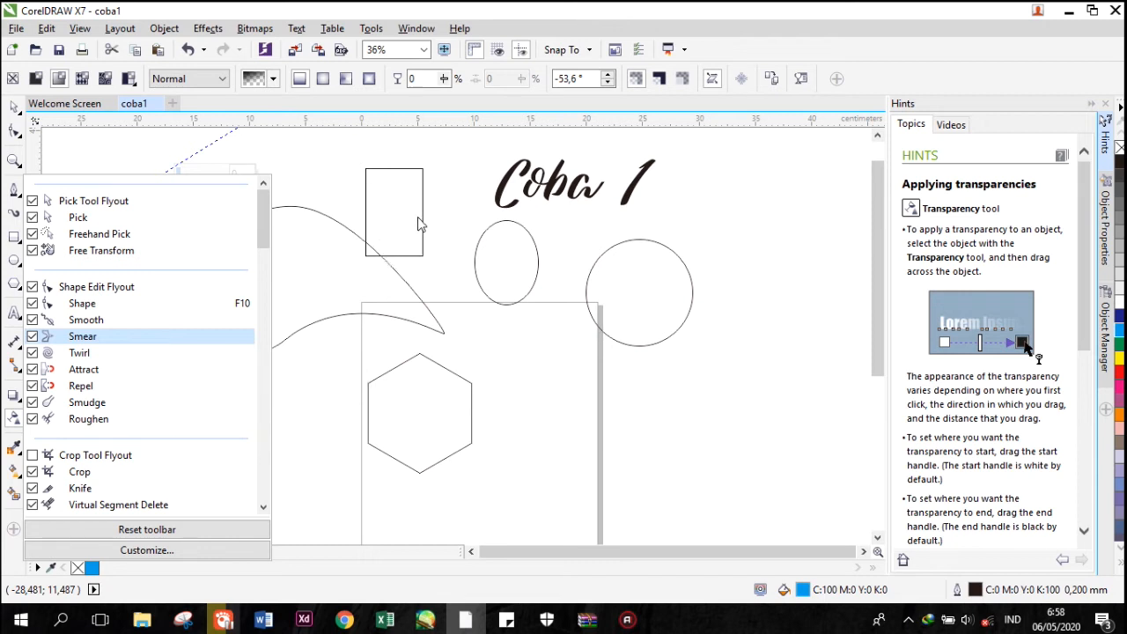
{"action": "left_click", "coordinate": [165, 460]}
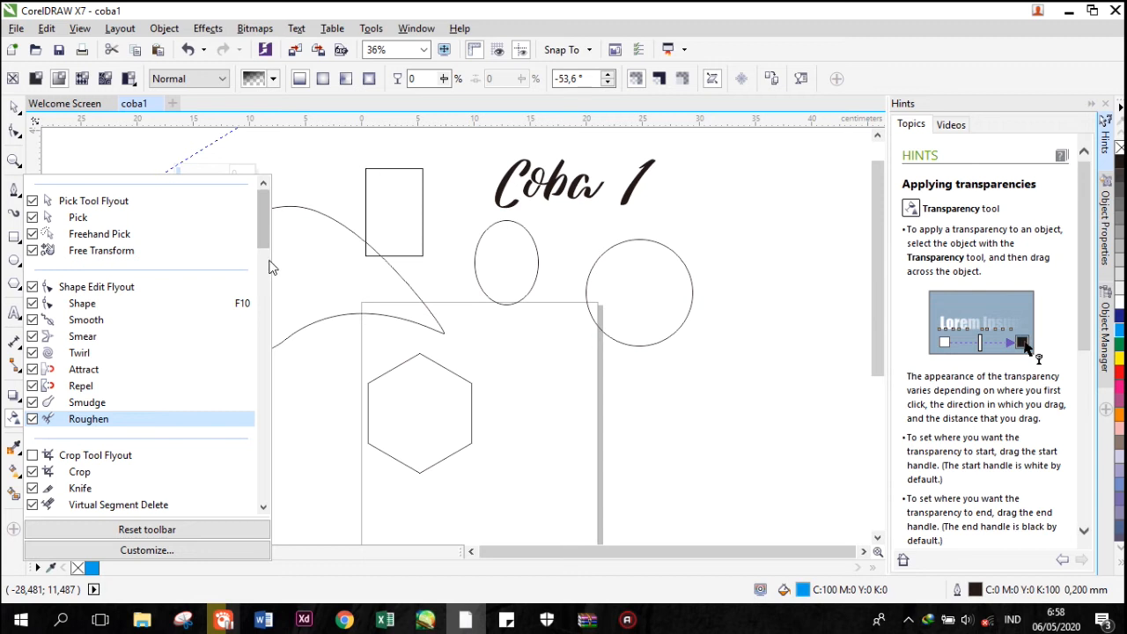
{"action": "scroll", "coordinate": [265, 270], "scroll_direction": "down", "scroll_amount": 3}
{"action": "scroll", "coordinate": [265, 270], "scroll_direction": "down", "scroll_amount": 4}
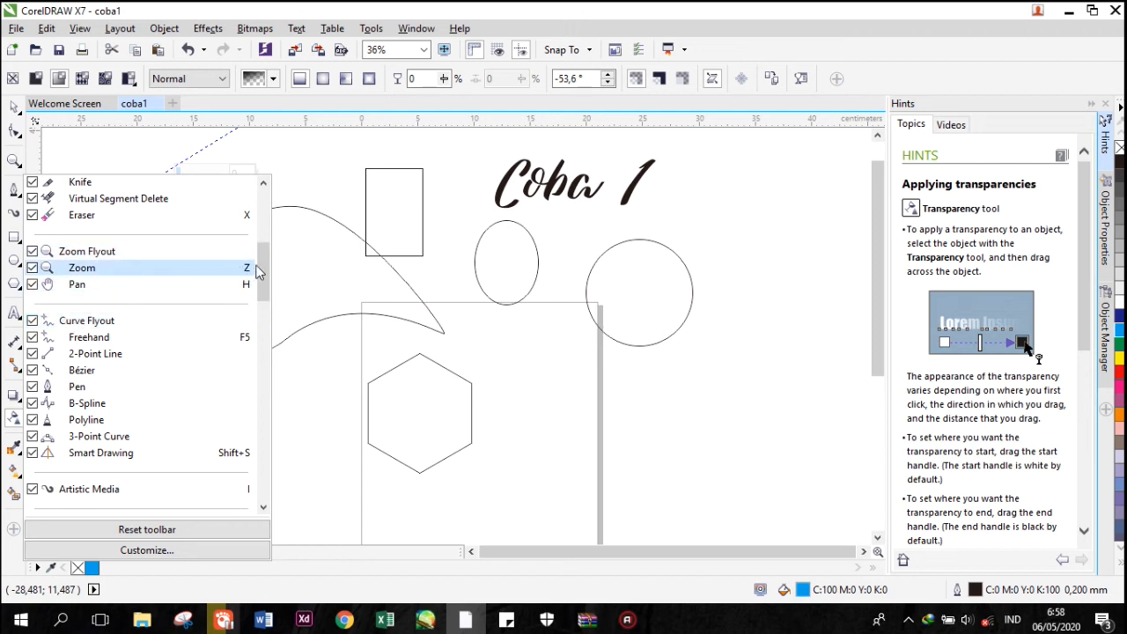
{"action": "scroll", "coordinate": [258, 273], "scroll_direction": "down", "scroll_amount": 5}
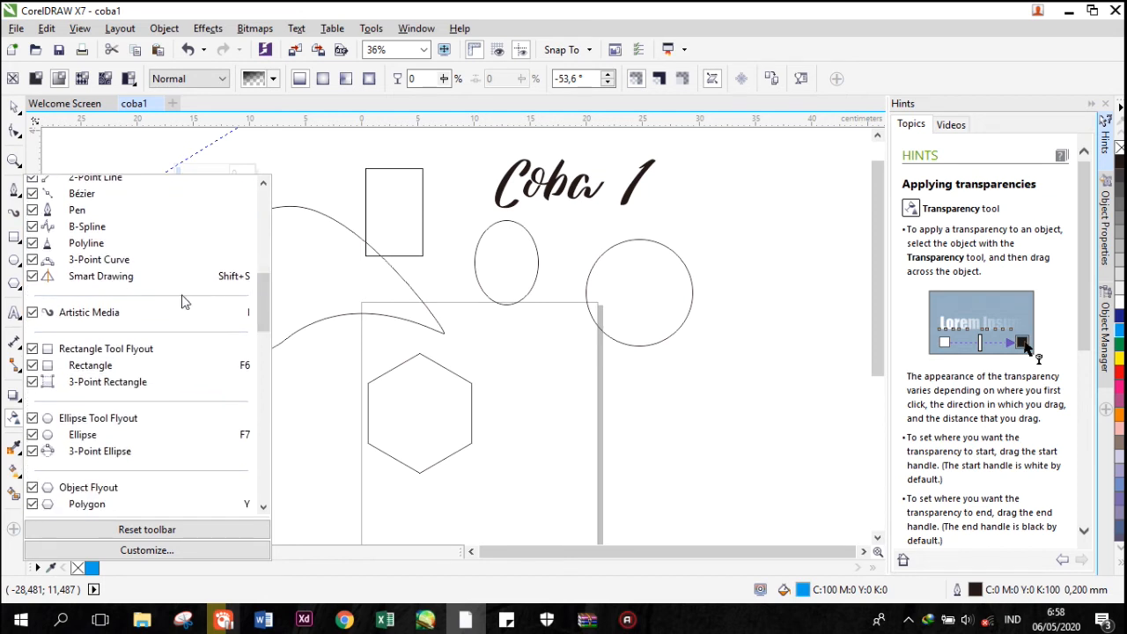
{"action": "left_click", "coordinate": [32, 313]}
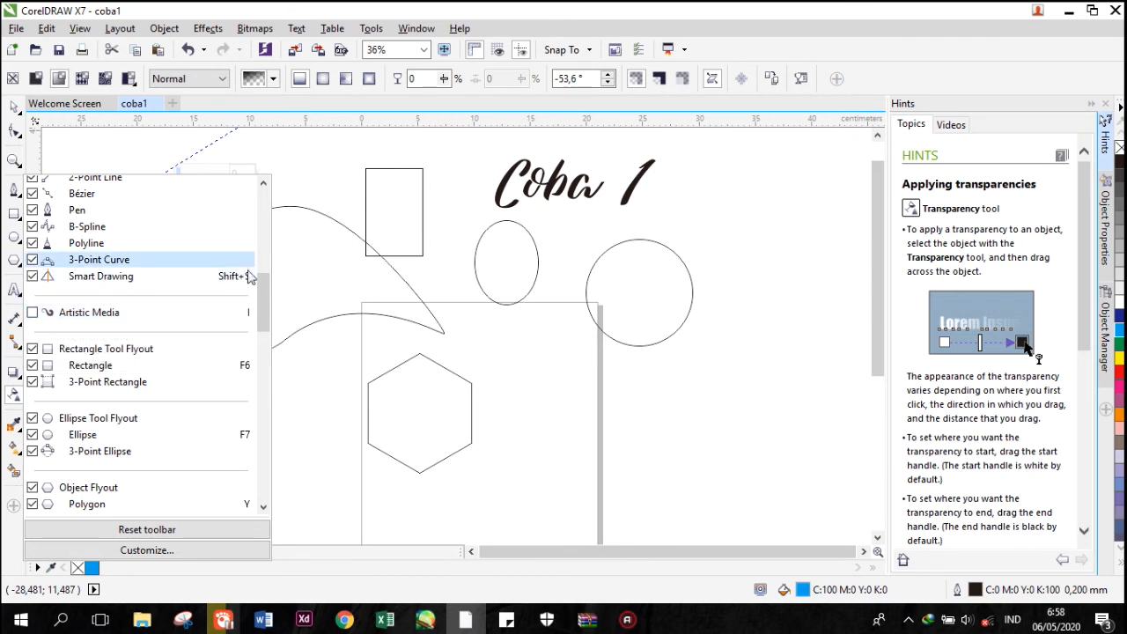
Hide the Dimension flyout and the Connector Tool flyout from the toolbox.
{"action": "scroll", "coordinate": [261, 310], "scroll_direction": "down", "scroll_amount": 3}
{"action": "left_click_drag", "start_coordinate": [261, 310], "coordinate": [245, 354]}
{"action": "scroll", "coordinate": [238, 363], "scroll_direction": "down", "scroll_amount": 2}
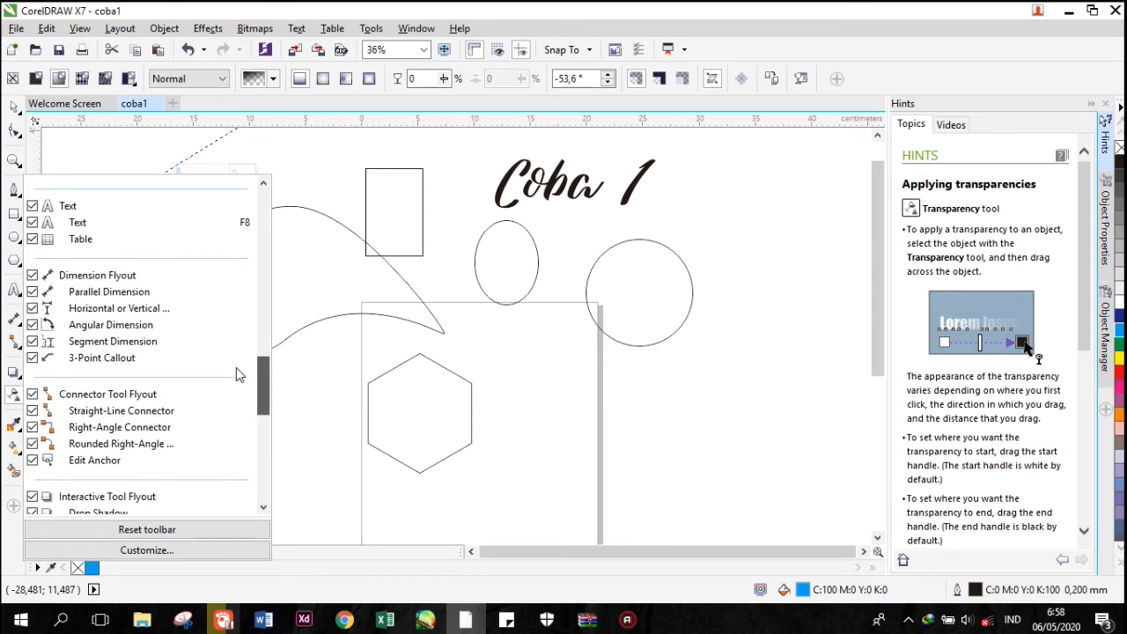
{"action": "left_click", "coordinate": [33, 277]}
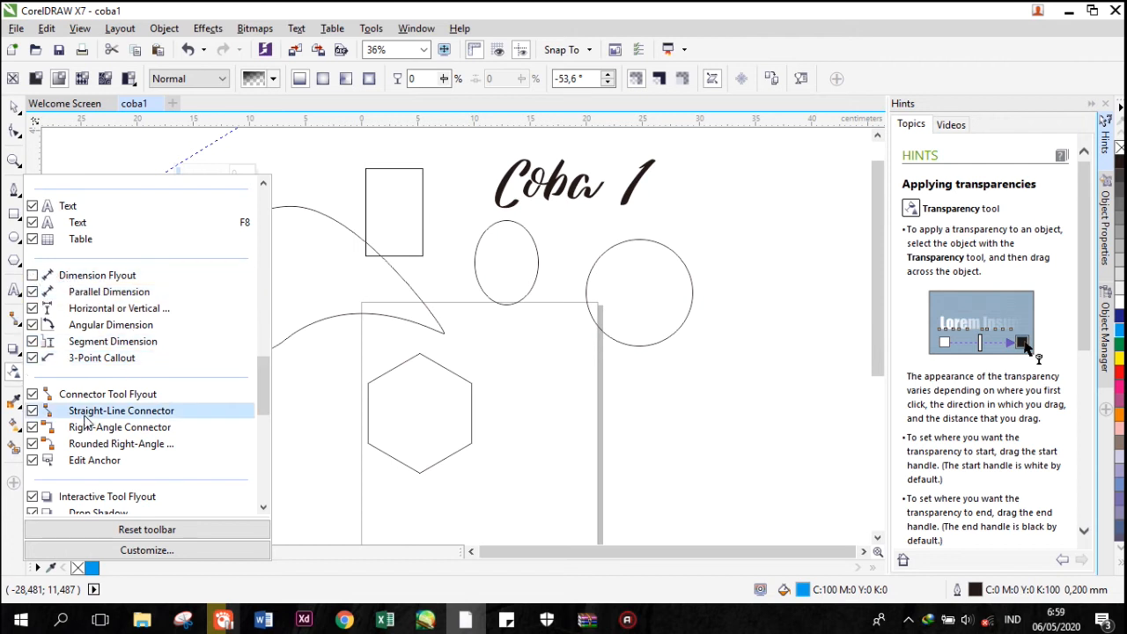
{"action": "left_click", "coordinate": [32, 395]}
Add the Outline flyout to the toolbox and finish customizing it.
{"action": "left_click_drag", "start_coordinate": [266, 377], "coordinate": [239, 467]}
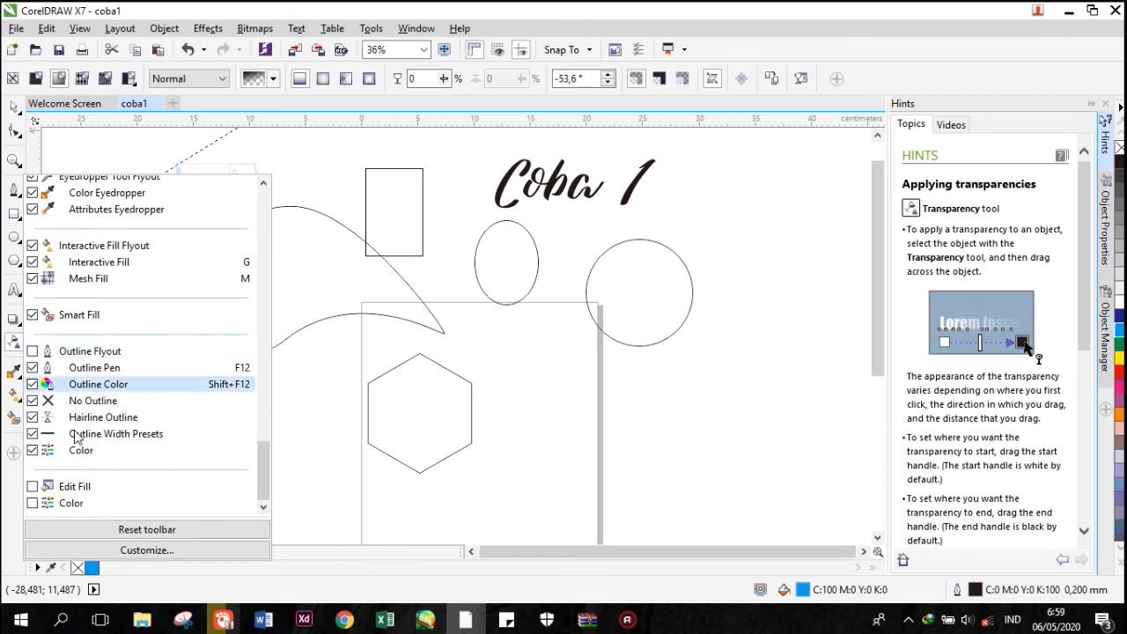
{"action": "left_click", "coordinate": [32, 351]}
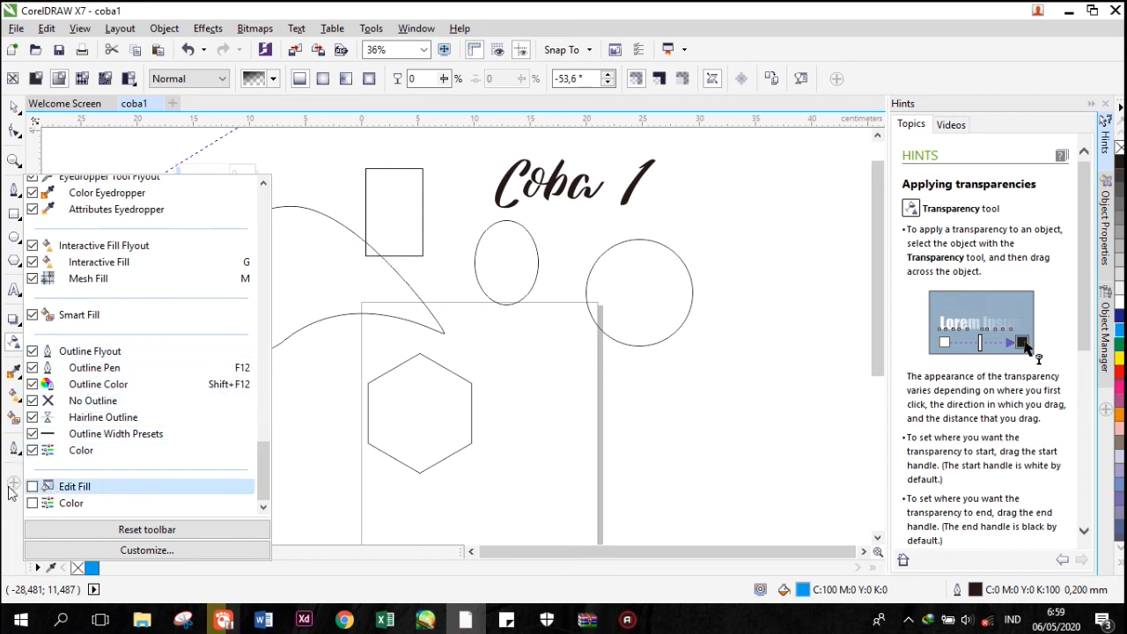
{"action": "left_click", "coordinate": [281, 162]}
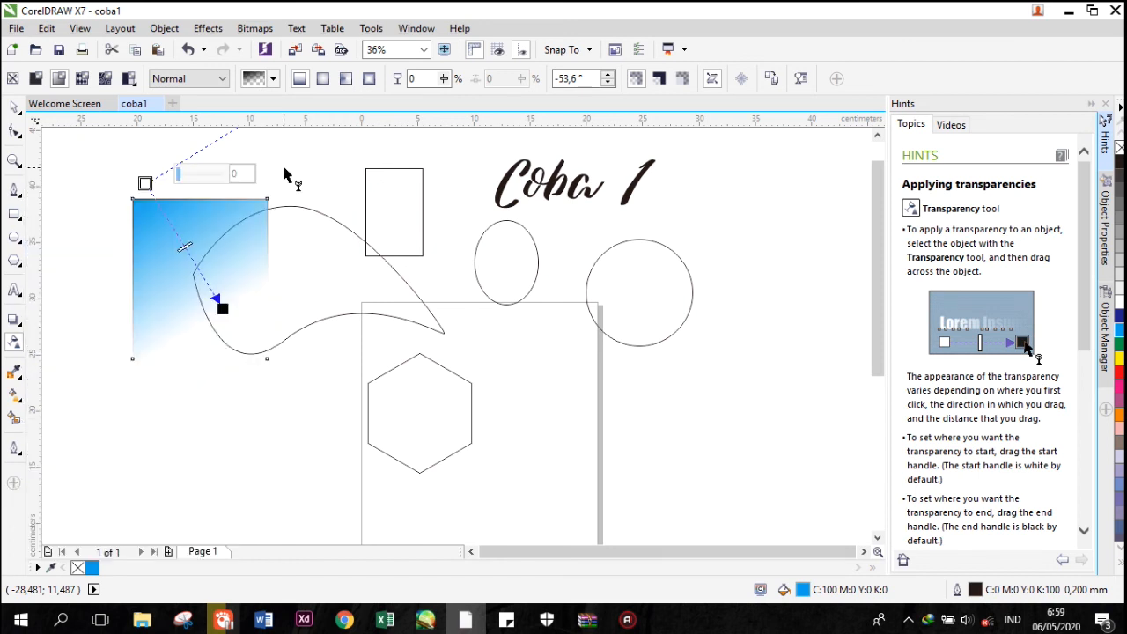
Remove the transparency from the large blue rectangle and move it down to about X -11.8, Y 25.4 cm.
{"action": "left_click", "coordinate": [15, 107]}
{"action": "left_click", "coordinate": [197, 407]}
{"action": "left_click", "coordinate": [176, 260]}
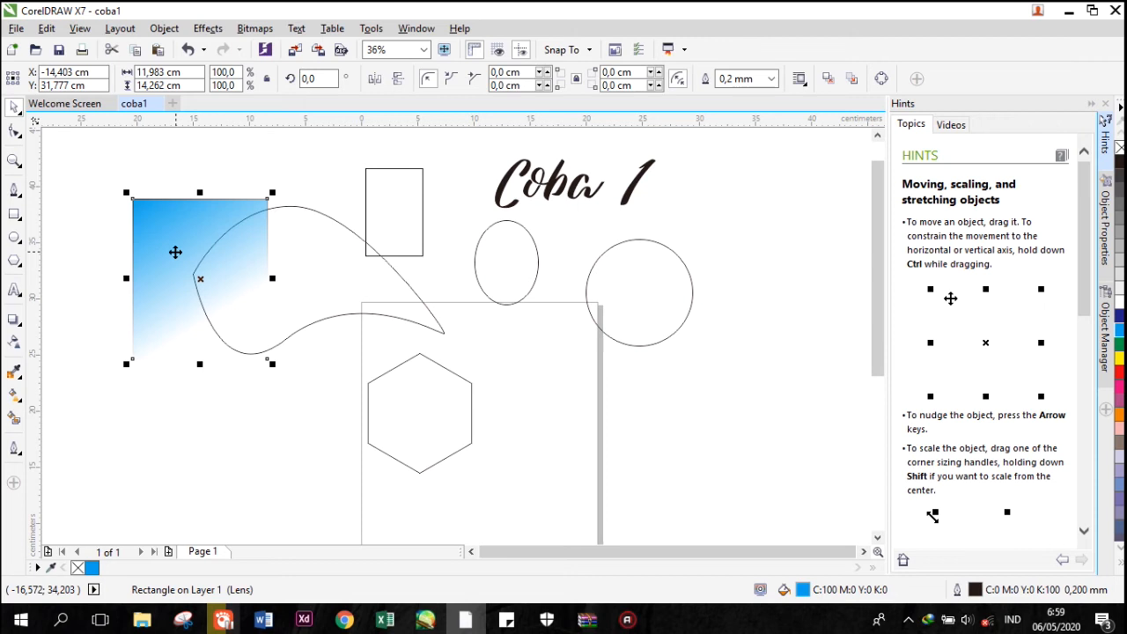
{"action": "left_click", "coordinate": [109, 480]}
{"action": "left_click", "coordinate": [165, 215]}
{"action": "left_click", "coordinate": [15, 344]}
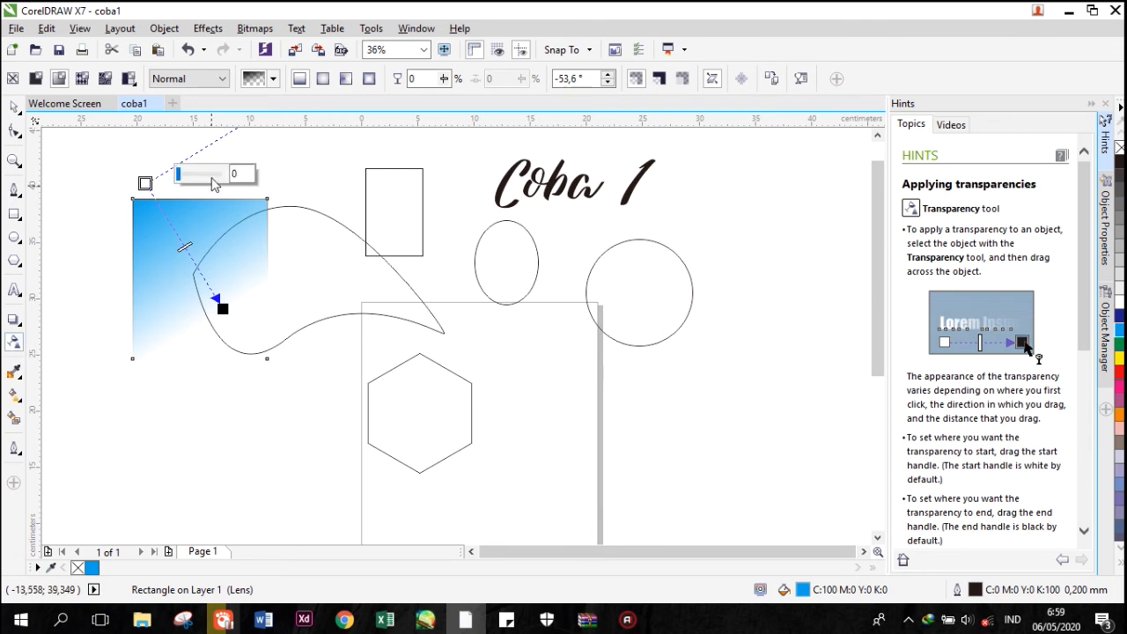
{"action": "left_click", "coordinate": [13, 78]}
{"action": "left_click", "coordinate": [14, 106]}
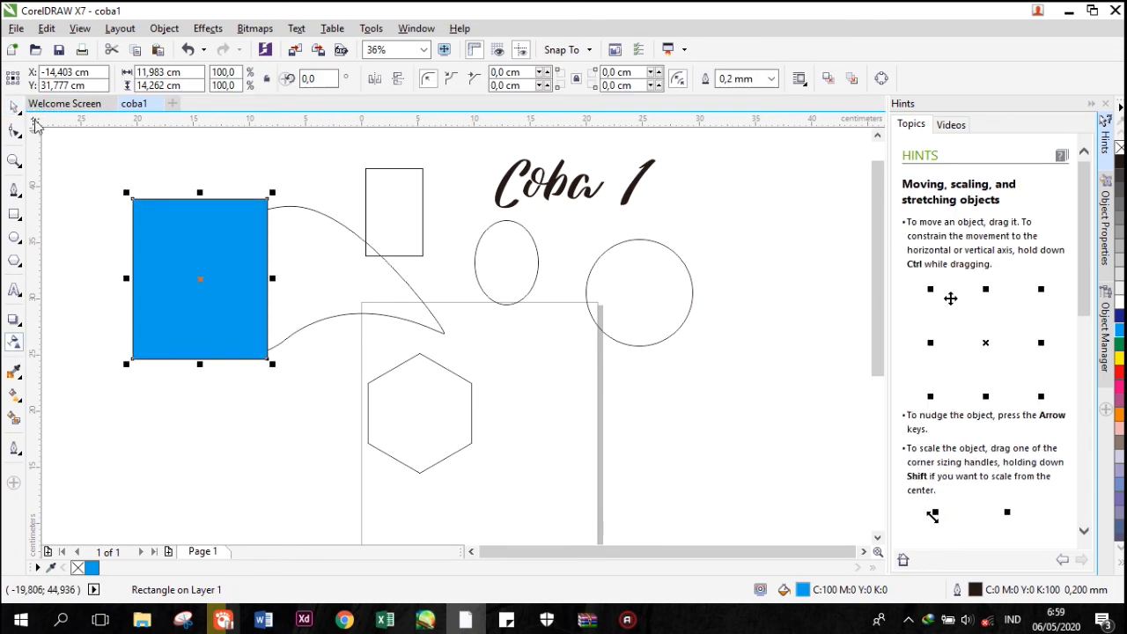
{"action": "left_click_drag", "start_coordinate": [212, 255], "coordinate": [241, 327]}
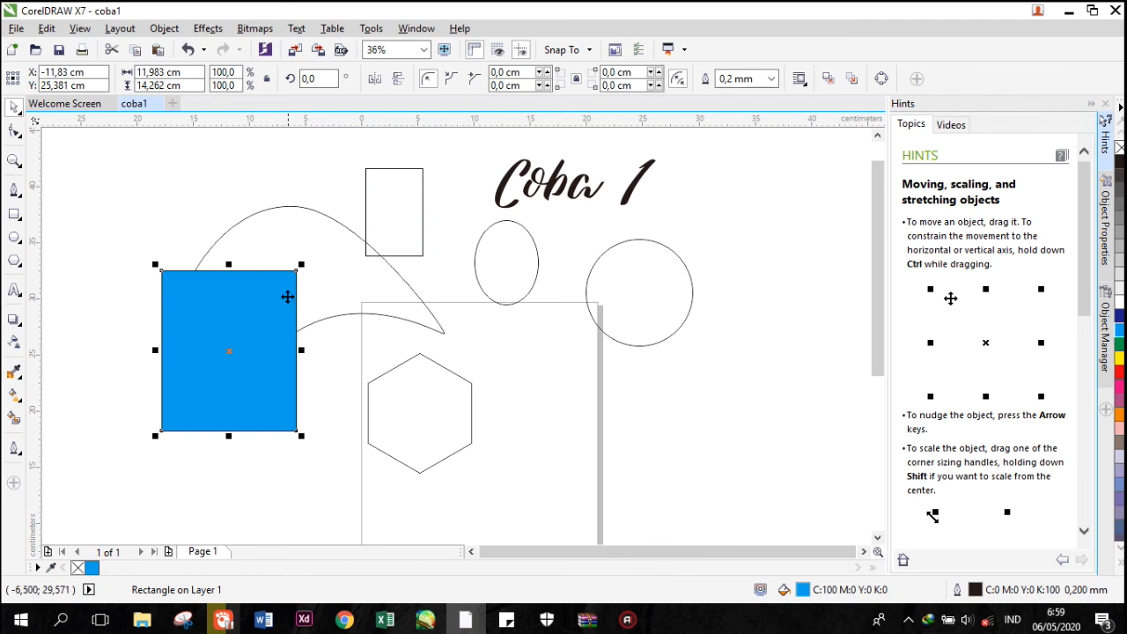
Set the blue rectangle's outline width to 2 mm and inspect its edge up close.
{"action": "scroll", "coordinate": [245, 270], "scroll_direction": "up", "scroll_amount": 2}
{"action": "scroll", "coordinate": [244, 270], "scroll_direction": "up", "scroll_amount": 6}
{"action": "scroll", "coordinate": [245, 257], "scroll_direction": "up", "scroll_amount": 2}
{"action": "scroll", "coordinate": [246, 256], "scroll_direction": "down", "scroll_amount": 8}
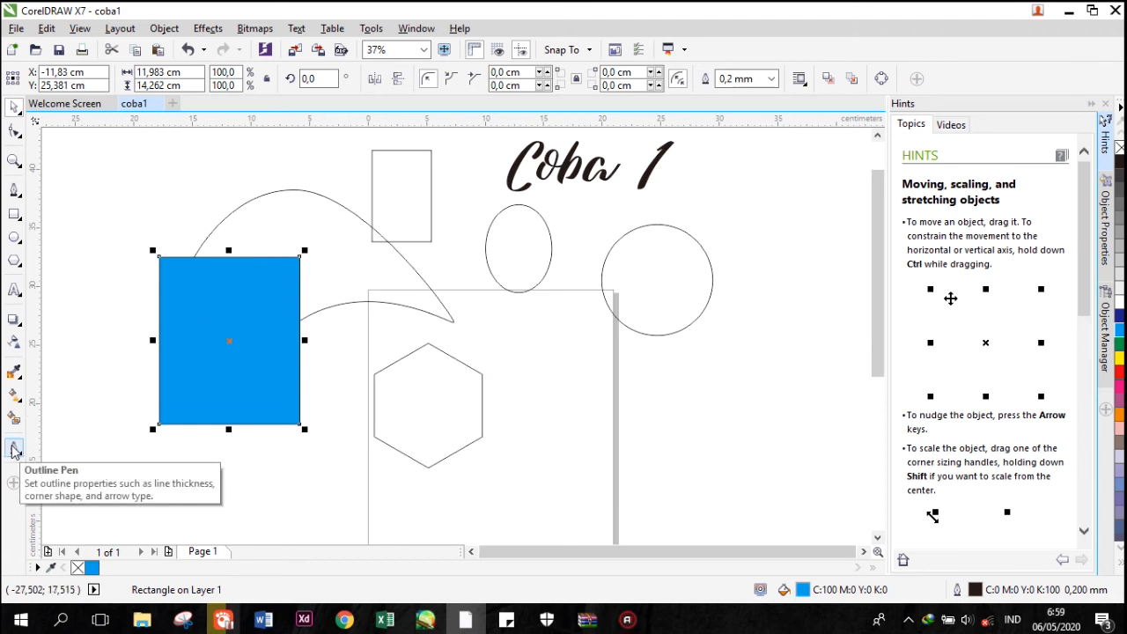
{"action": "left_click", "coordinate": [13, 451]}
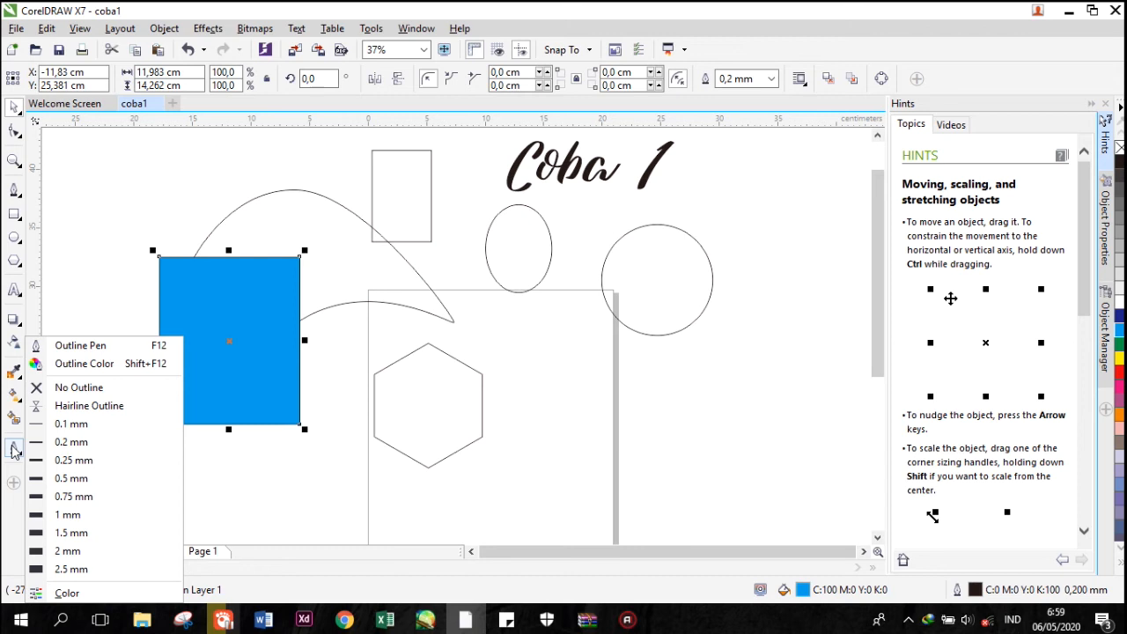
{"action": "left_click", "coordinate": [74, 553]}
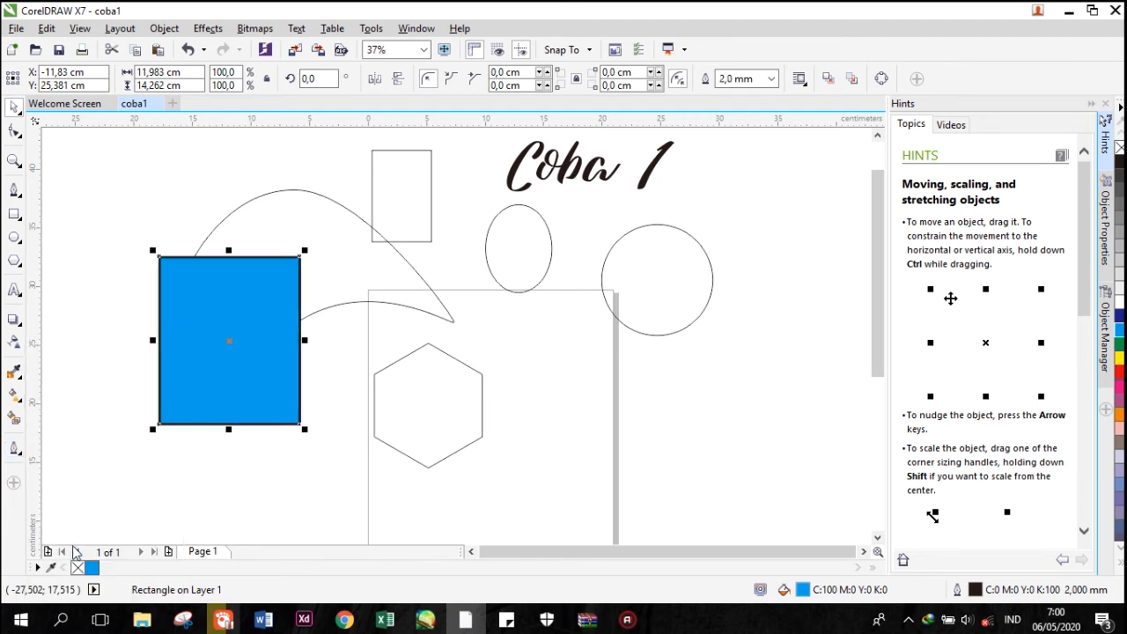
{"action": "scroll", "coordinate": [304, 286], "scroll_direction": "up", "scroll_amount": 2}
{"action": "scroll", "coordinate": [302, 286], "scroll_direction": "down", "scroll_amount": 2}
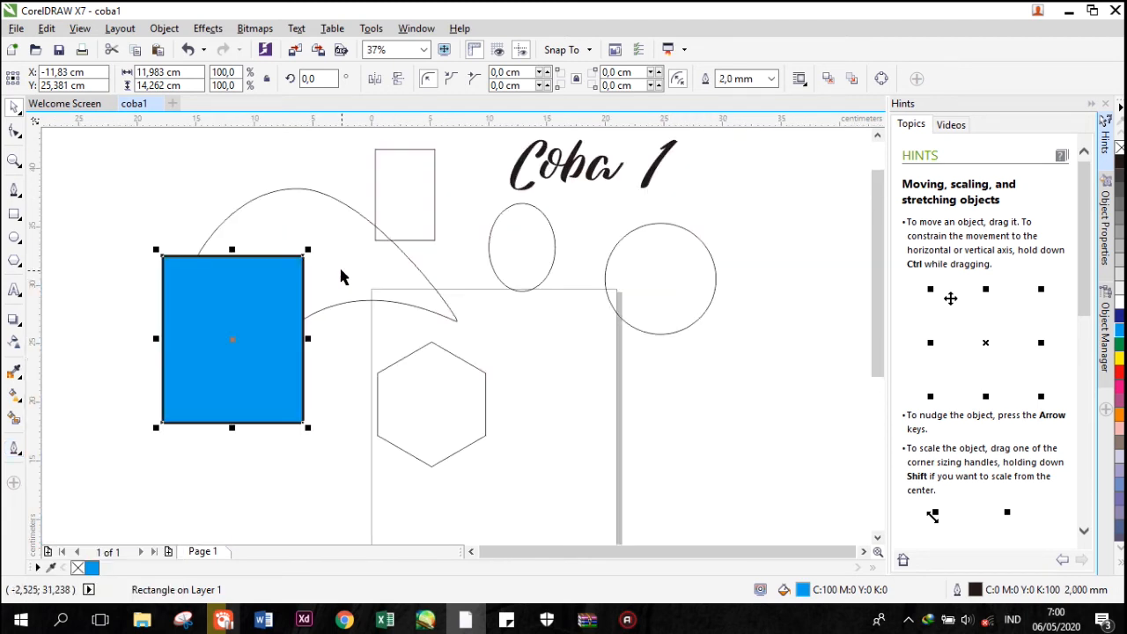
Move the blue rectangle next to the page's left edge and the curved shape up over the small rectangle and tall ellipse.
{"action": "left_click_drag", "start_coordinate": [232, 305], "coordinate": [291, 325]}
{"action": "left_click_drag", "start_coordinate": [322, 233], "coordinate": [477, 186]}
{"action": "left_click", "coordinate": [306, 361]}
{"action": "left_click", "coordinate": [297, 312]}
{"action": "left_click", "coordinate": [297, 312]}
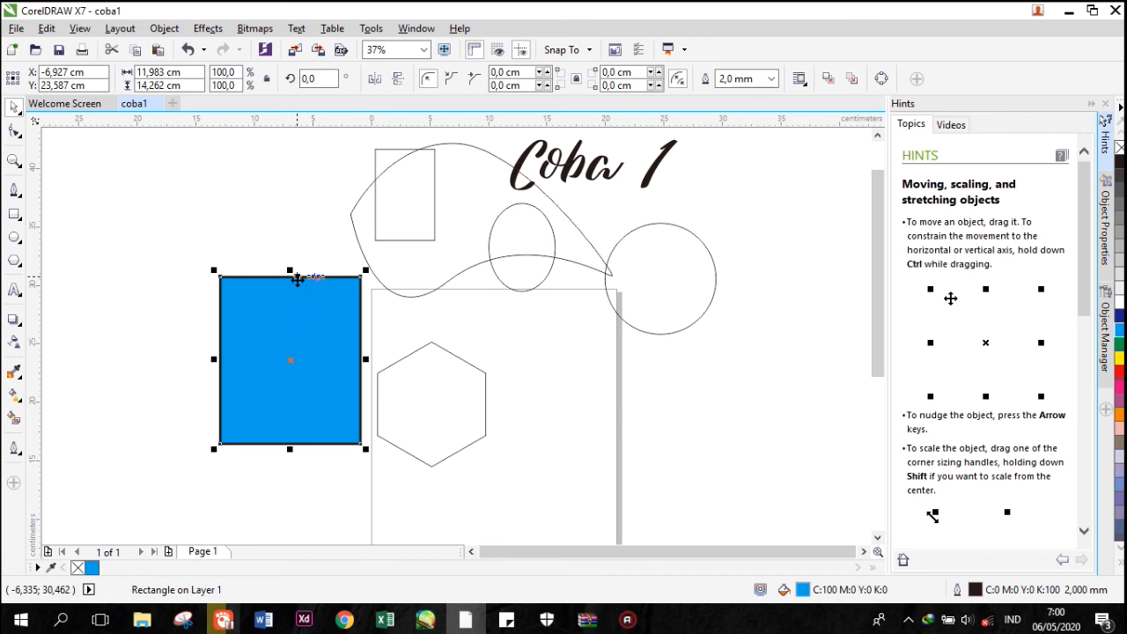
Remove the outline from the blue rectangle and inspect its edge up close.
{"action": "left_click", "coordinate": [13, 450]}
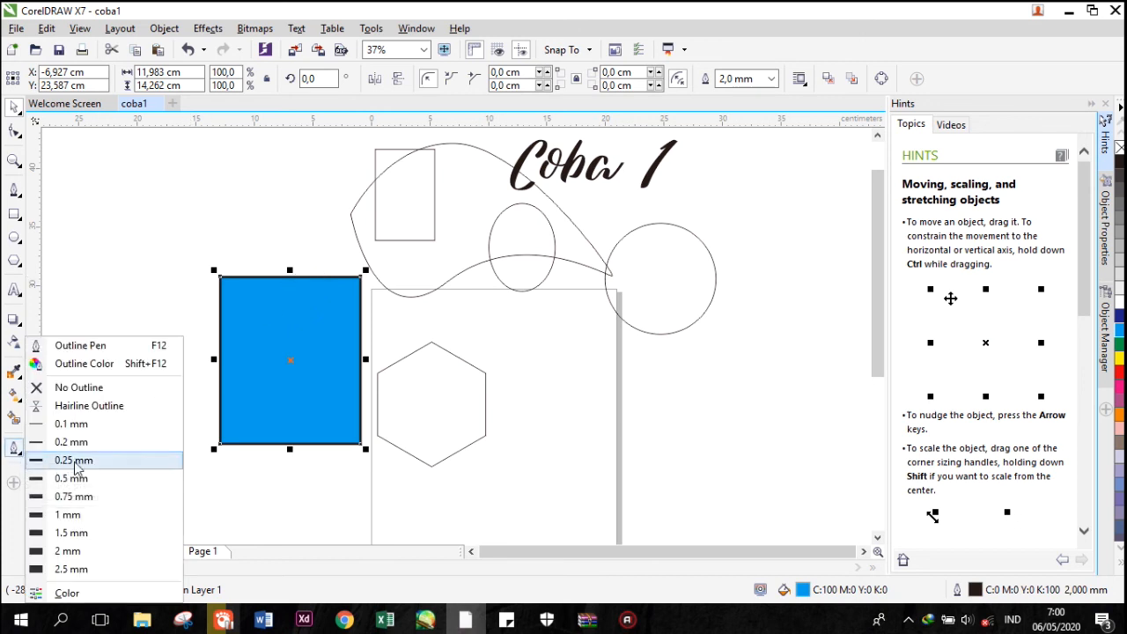
{"action": "left_click", "coordinate": [88, 388]}
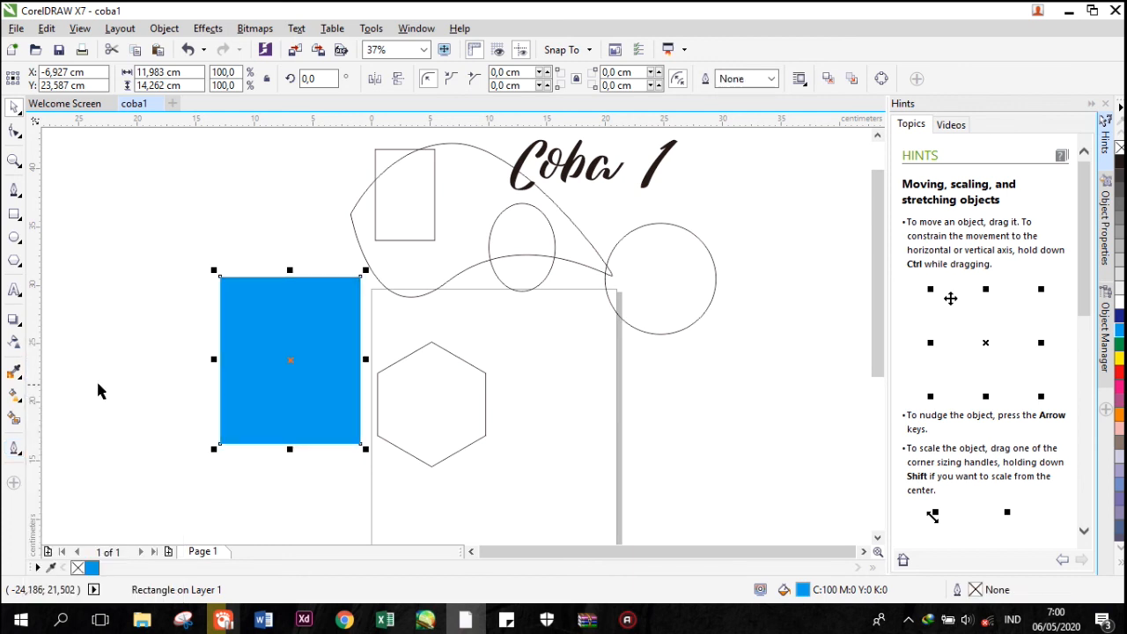
{"action": "left_click", "coordinate": [212, 302]}
{"action": "scroll", "coordinate": [314, 258], "scroll_direction": "up", "scroll_amount": 6}
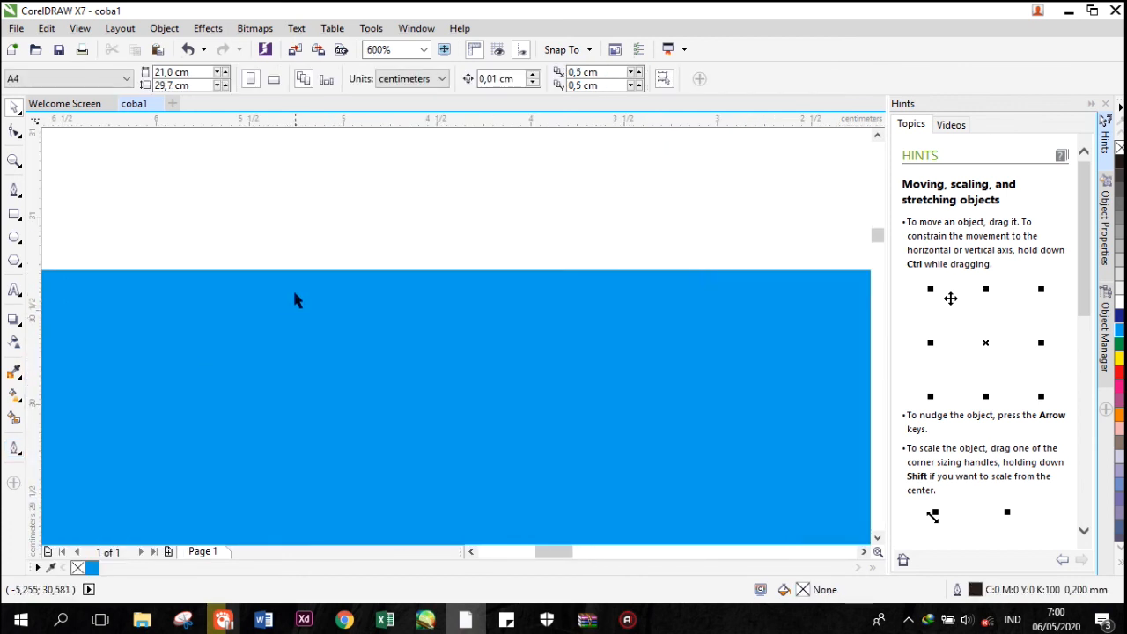
{"action": "scroll", "coordinate": [292, 288], "scroll_direction": "down", "scroll_amount": 9}
{"action": "left_click", "coordinate": [314, 293]}
{"action": "scroll", "coordinate": [337, 285], "scroll_direction": "up", "scroll_amount": 3}
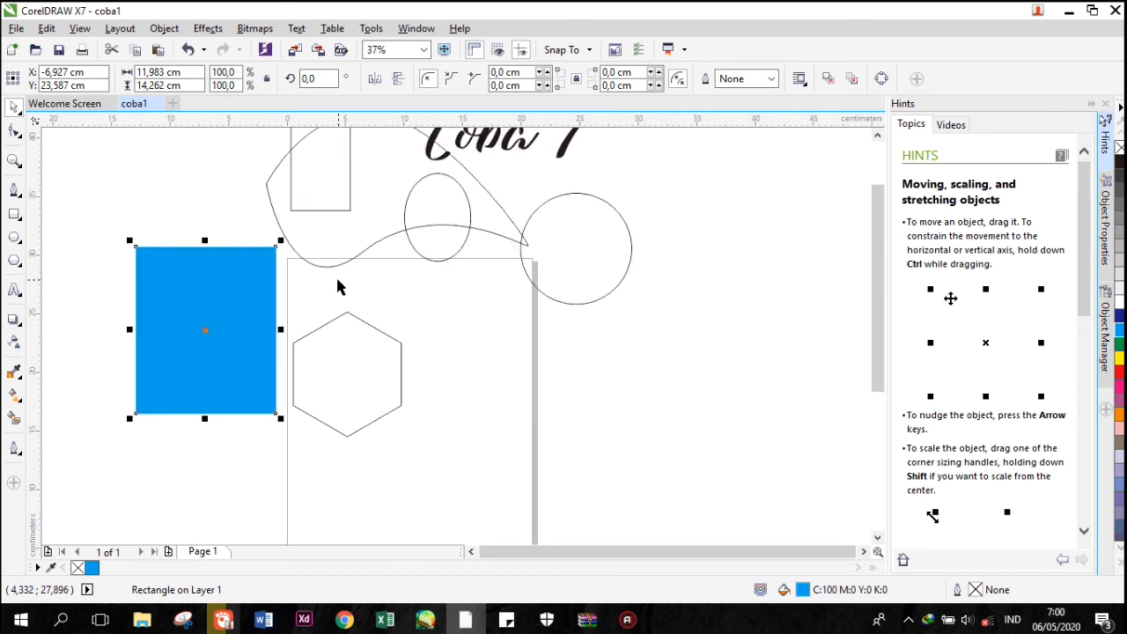
Deselect the blue rectangle and open the Color docker.
{"action": "scroll", "coordinate": [337, 284], "scroll_direction": "down", "scroll_amount": 1}
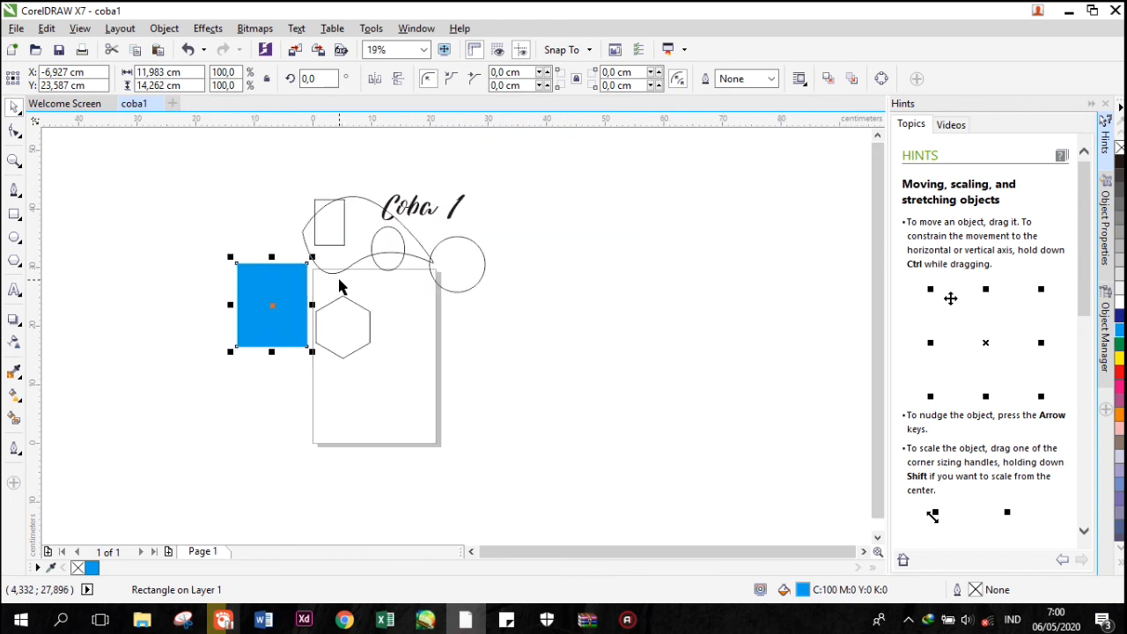
{"action": "left_click", "coordinate": [604, 215]}
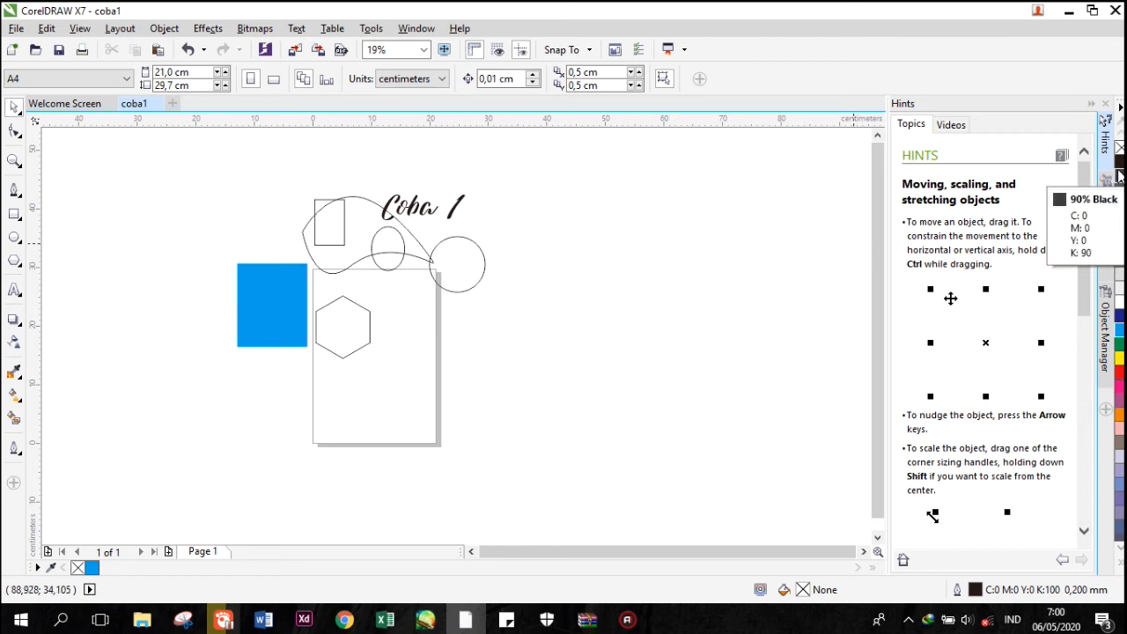
{"action": "left_click", "coordinate": [428, 34]}
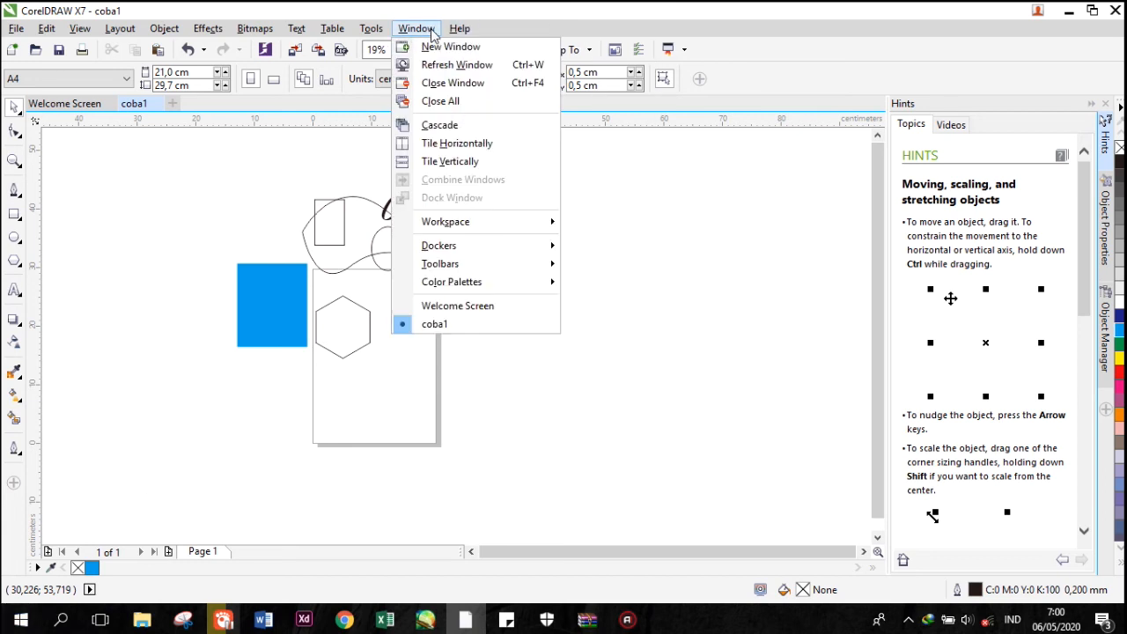
{"action": "mouse_move", "coordinate": [480, 248]}
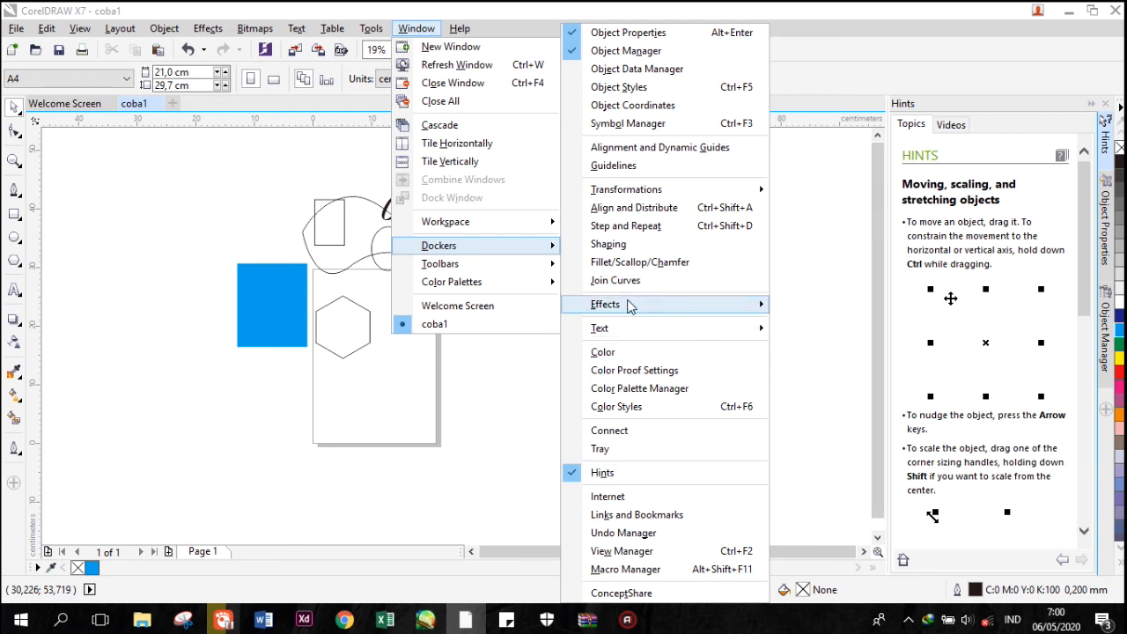
{"action": "left_click", "coordinate": [602, 353]}
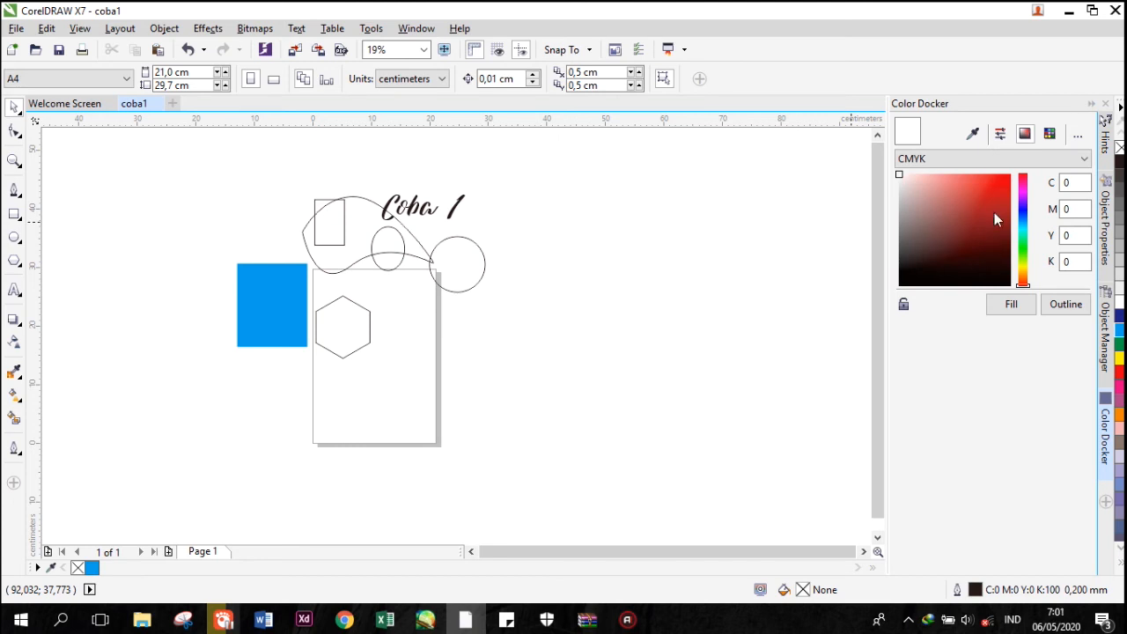
Fill the blue rectangle with red (C0 M100 Y100 K0) and recolor it with the palette's yellow.
{"action": "left_click_drag", "start_coordinate": [998, 183], "coordinate": [1024, 175]}
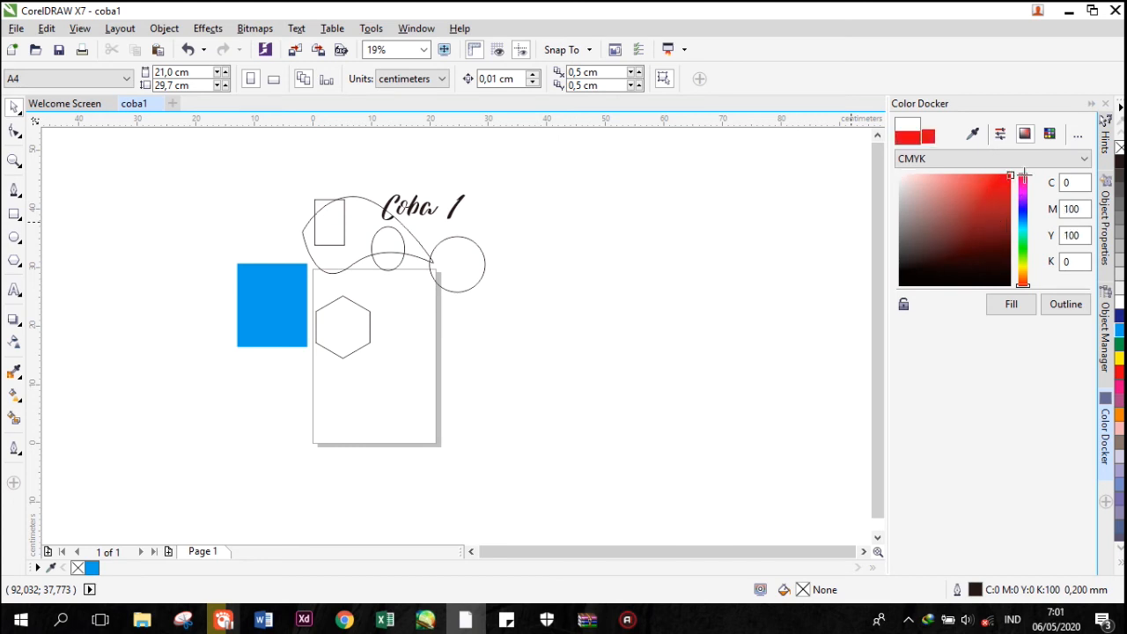
{"action": "left_click", "coordinate": [295, 305]}
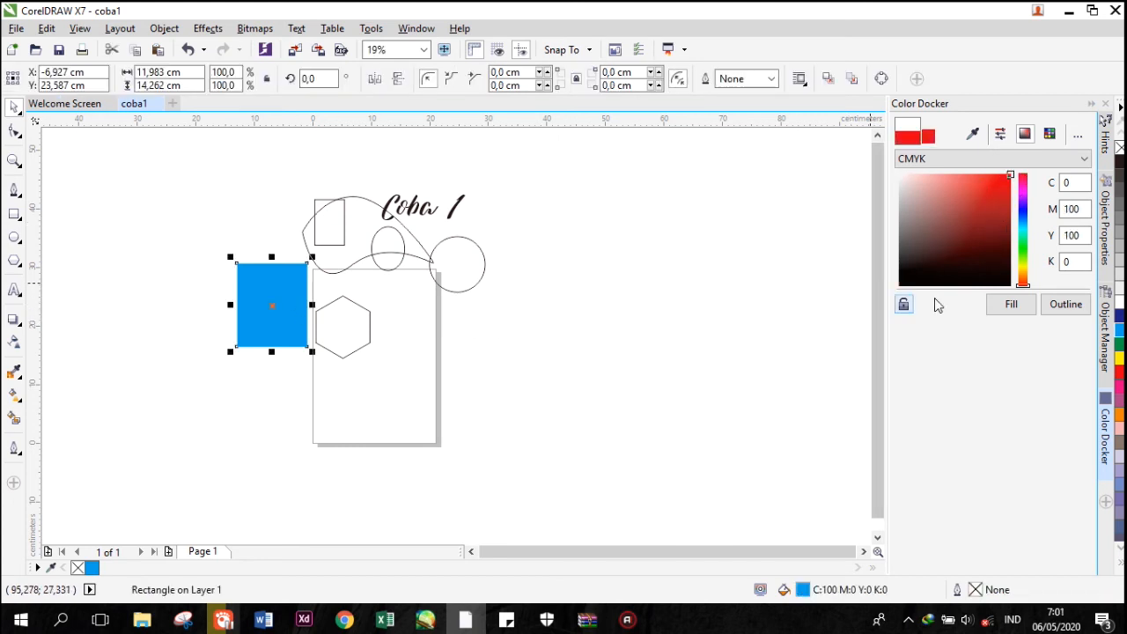
{"action": "left_click", "coordinate": [1009, 304]}
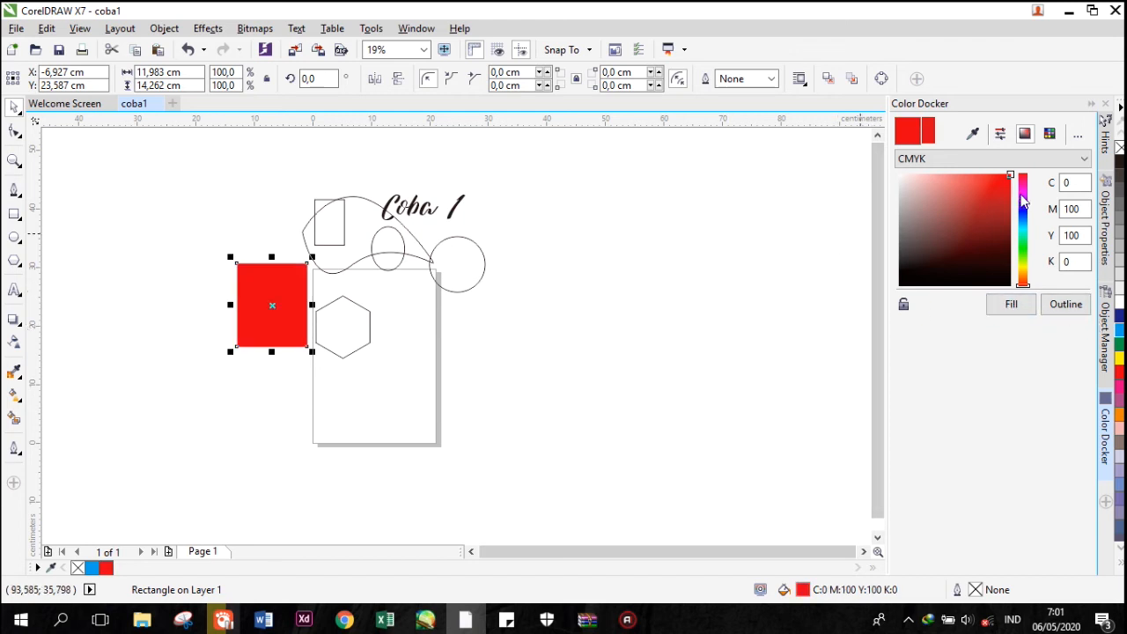
{"action": "left_click", "coordinate": [1119, 357]}
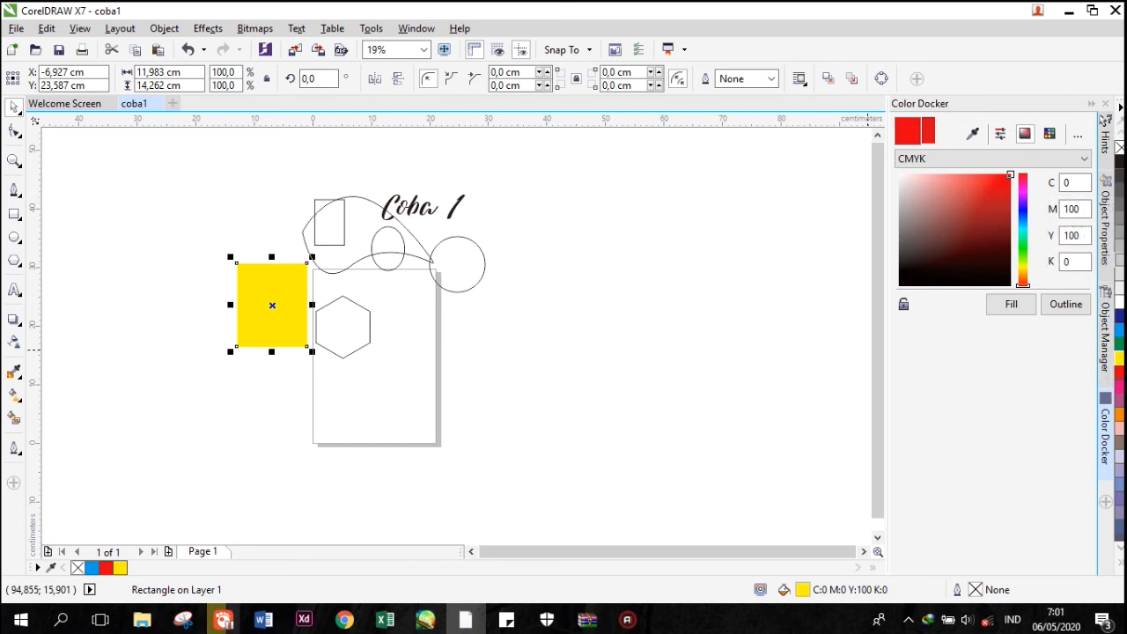
Try teal (C62 M0 Y36 K0) and green mixes in the Color docker for the yellow rectangle.
{"action": "left_click_drag", "start_coordinate": [963, 188], "coordinate": [1010, 184]}
{"action": "left_click_drag", "start_coordinate": [1023, 206], "coordinate": [1022, 233]}
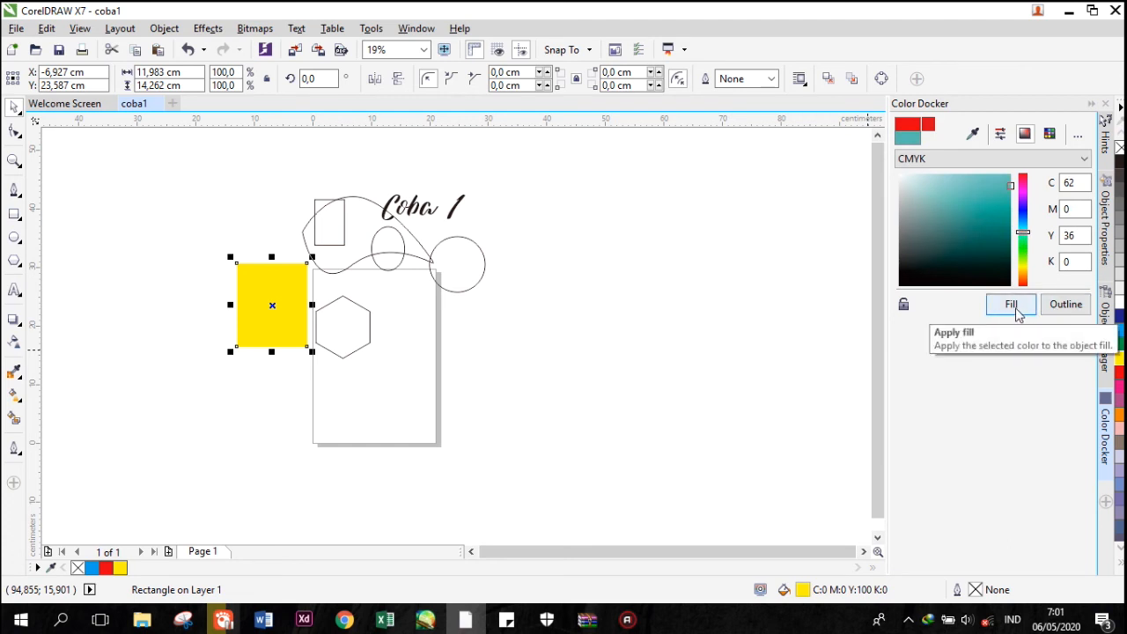
{"action": "left_click", "coordinate": [289, 291]}
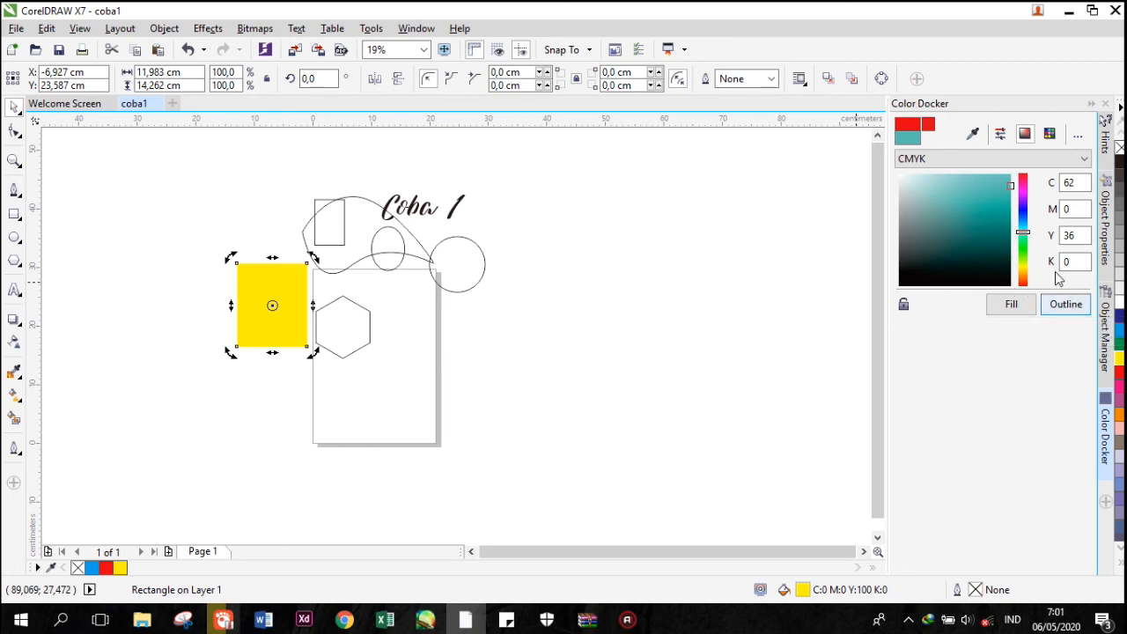
{"action": "left_click", "coordinate": [454, 301]}
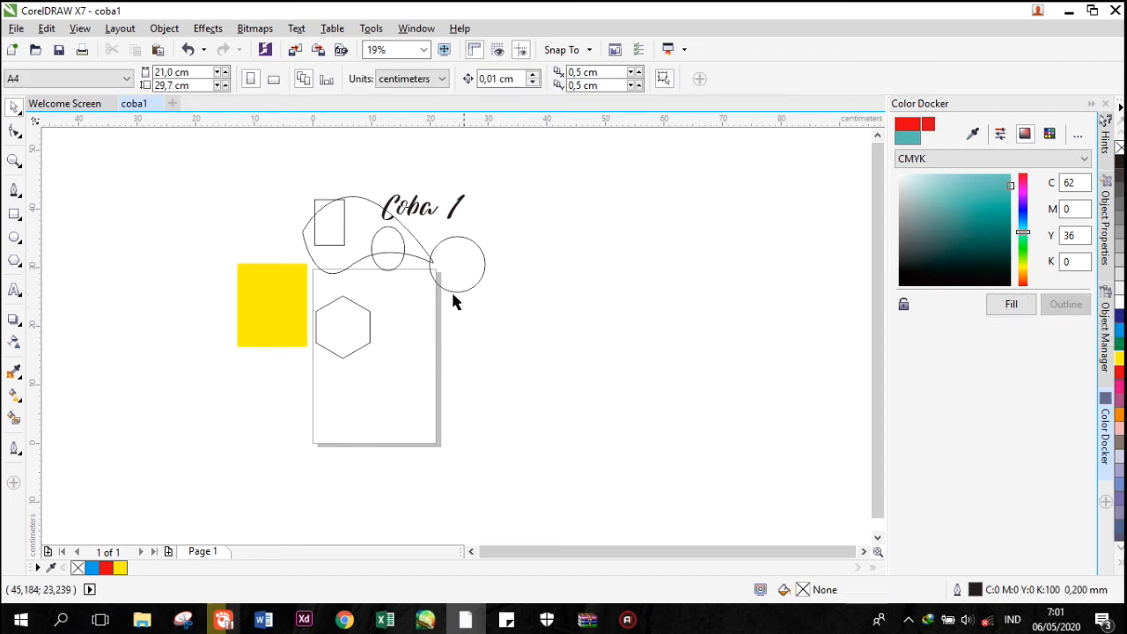
{"action": "left_click", "coordinate": [273, 278]}
{"action": "left_click_drag", "start_coordinate": [1026, 204], "coordinate": [1026, 246]}
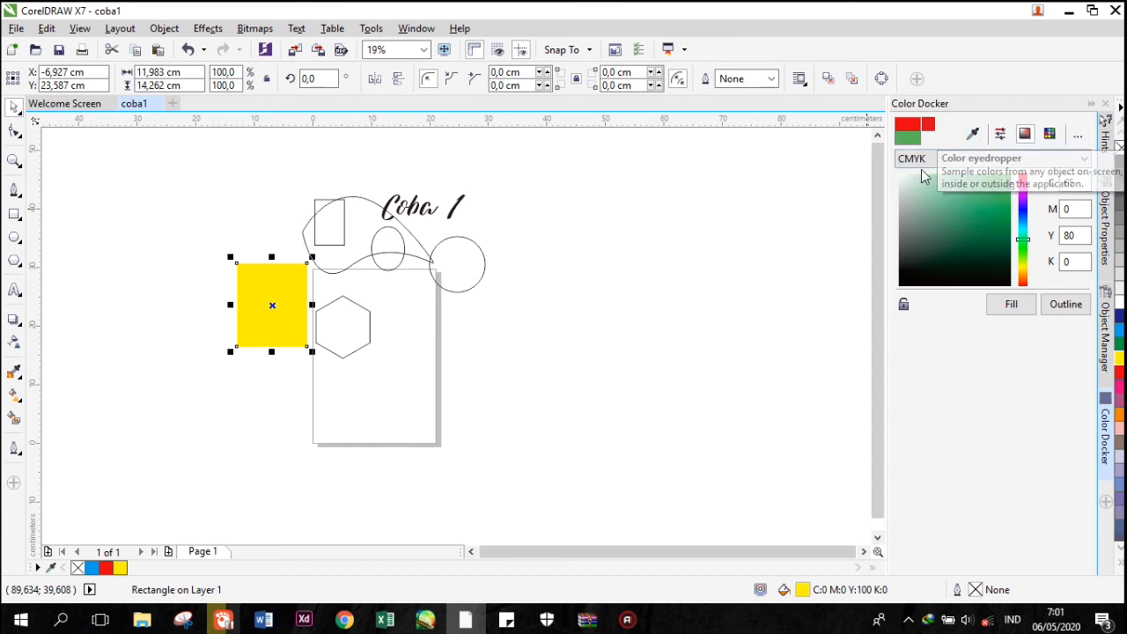
Mix a teal color (C66 M0 Y31 K0) and apply it as the circle's fill.
{"action": "left_click", "coordinate": [435, 277]}
{"action": "left_click", "coordinate": [990, 210]}
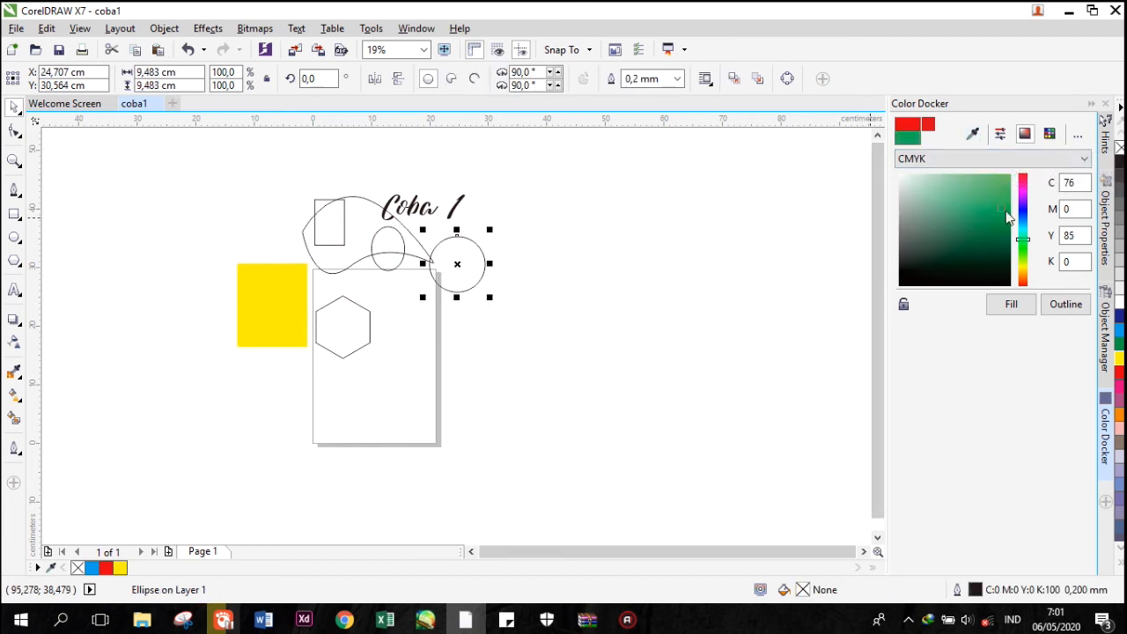
{"action": "left_click", "coordinate": [1023, 230]}
{"action": "left_click", "coordinate": [1005, 193]}
{"action": "left_click", "coordinate": [1015, 304]}
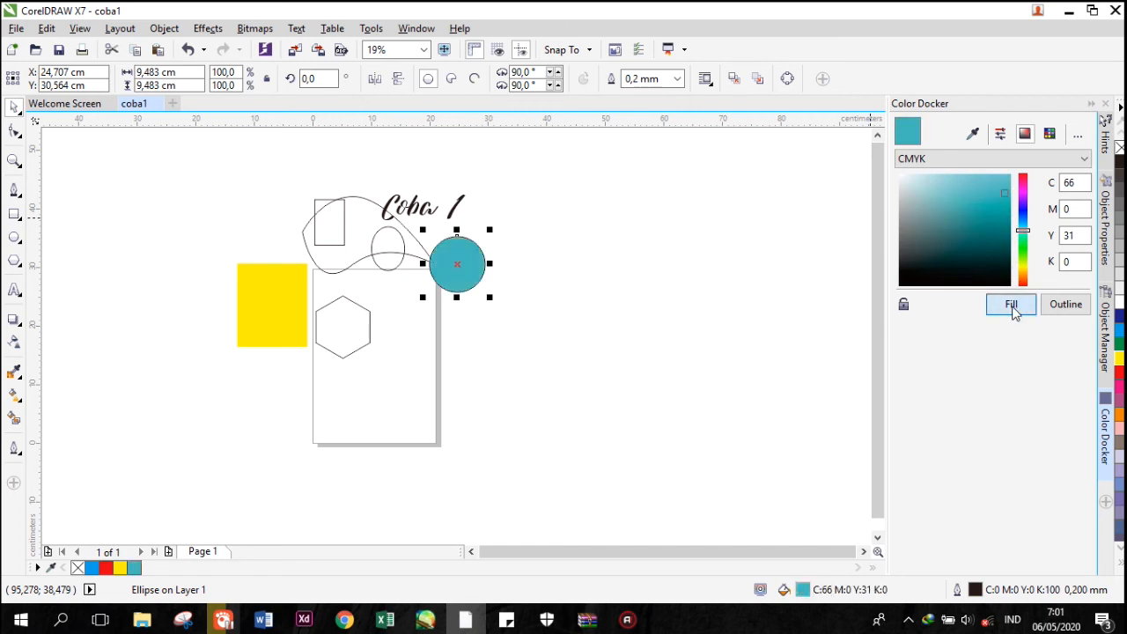
{"action": "left_click", "coordinate": [527, 265]}
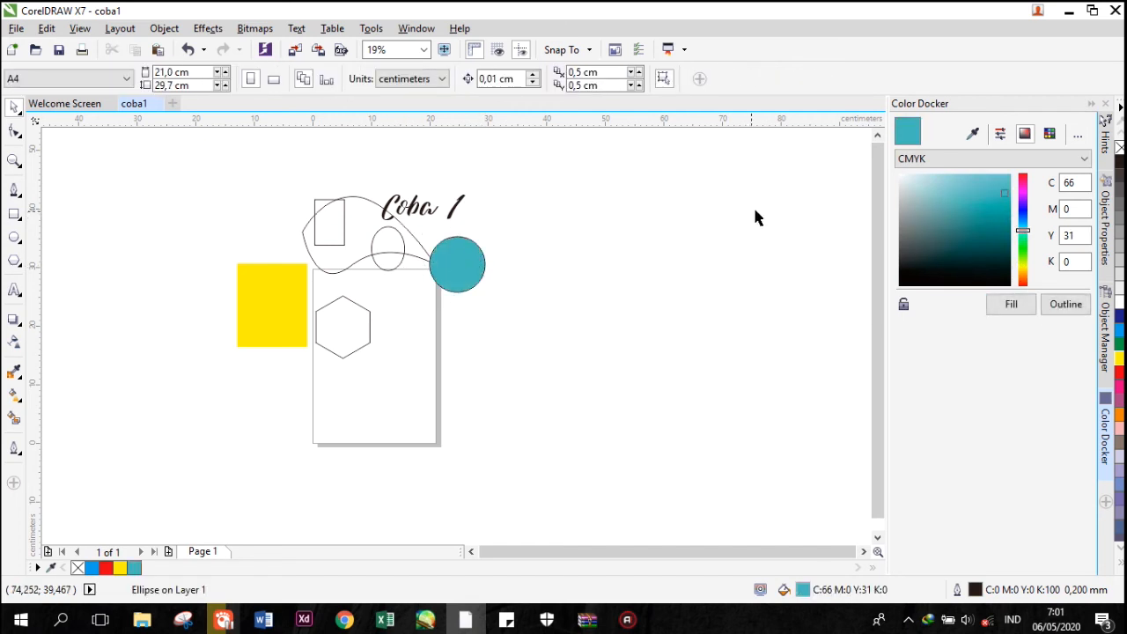
Sample the yellow rectangle's color into the Color docker with the color eyedropper.
{"action": "left_click", "coordinate": [972, 133]}
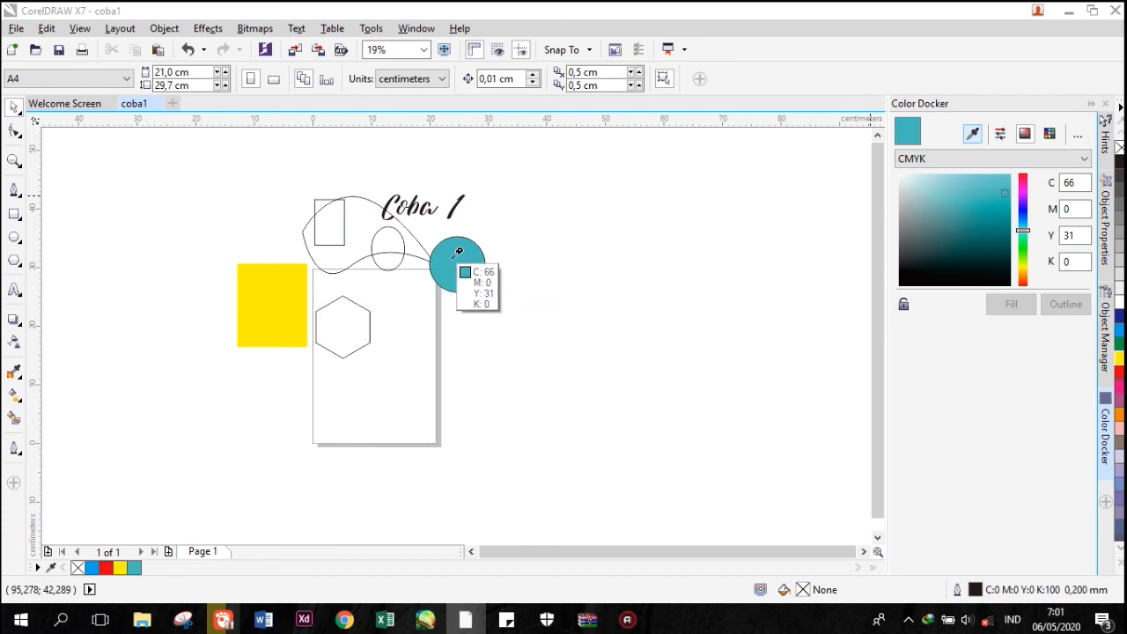
{"action": "left_click", "coordinate": [294, 287]}
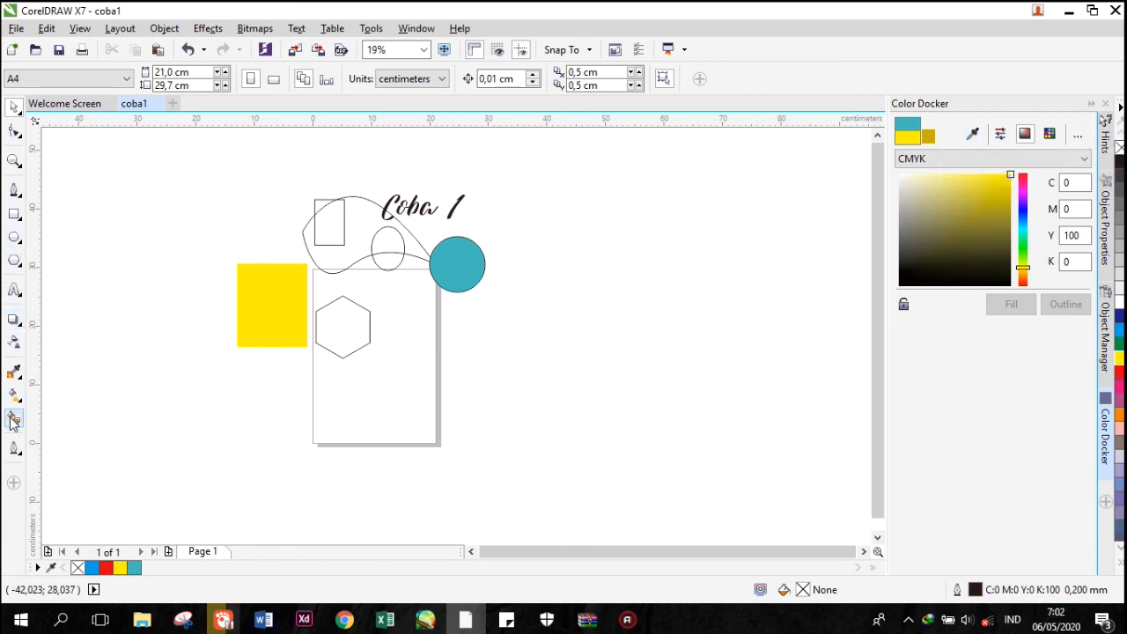
{"action": "left_click", "coordinate": [973, 134]}
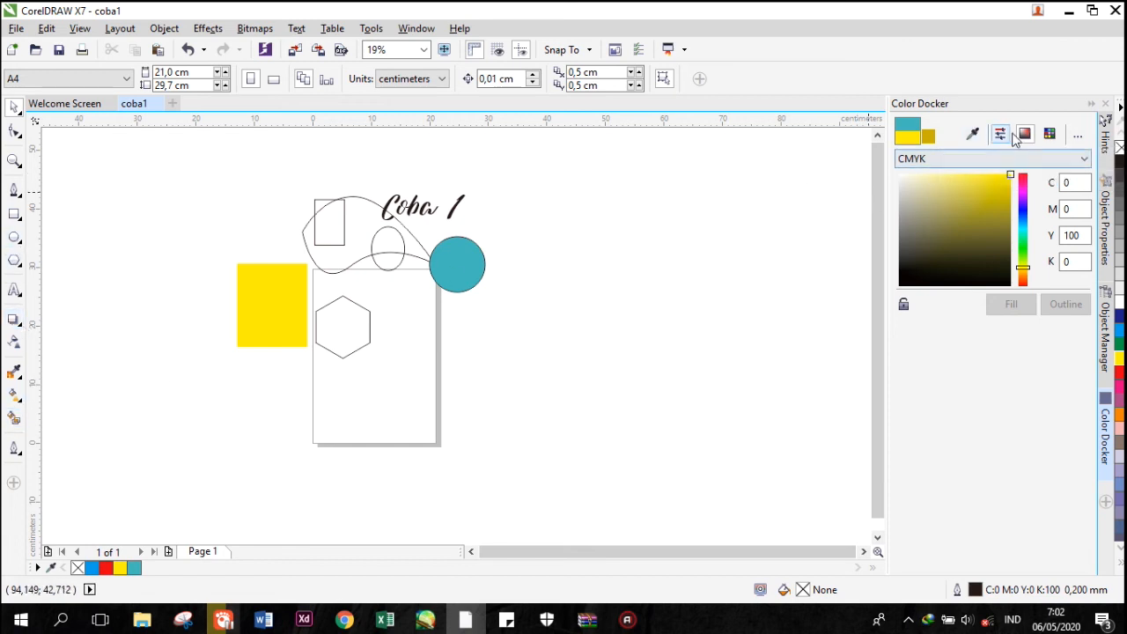
Shift the docker color to yellow-green (C35 M0 Y100 K0) and view the PANTONE solid coated palette.
{"action": "left_click_drag", "start_coordinate": [1022, 268], "coordinate": [1024, 261]}
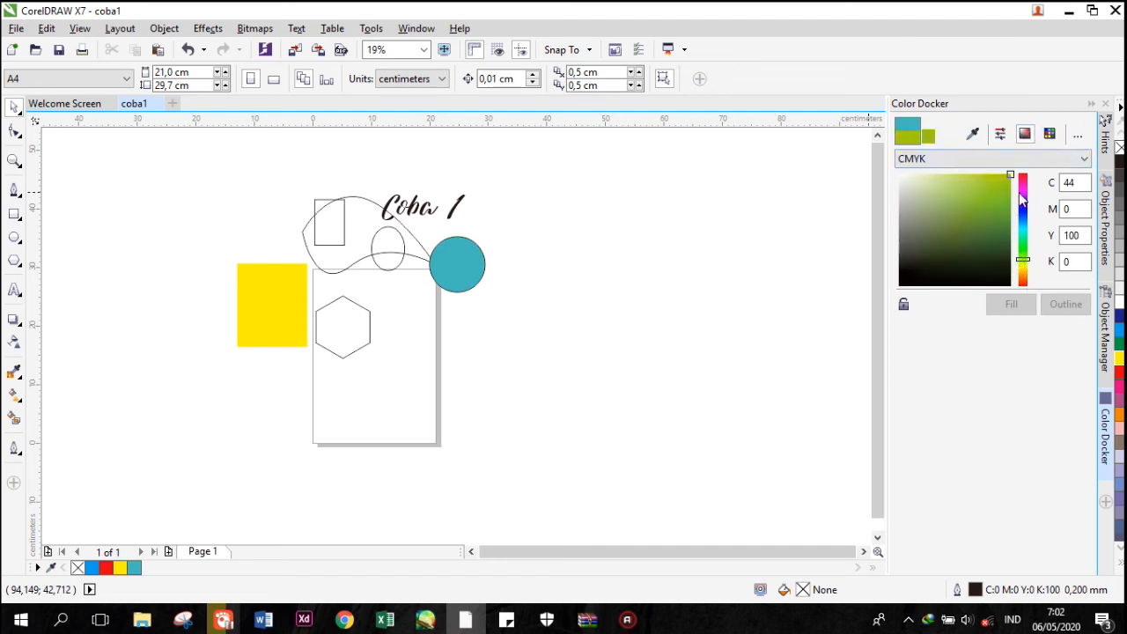
{"action": "left_click", "coordinate": [1049, 134]}
{"action": "mouse_move", "coordinate": [1044, 233]}
{"action": "left_mouse_down"}
{"action": "mouse_move", "coordinate": [1052, 194]}
{"action": "mouse_move", "coordinate": [1041, 282]}
{"action": "mouse_move", "coordinate": [1048, 166]}
{"action": "left_mouse_up"}
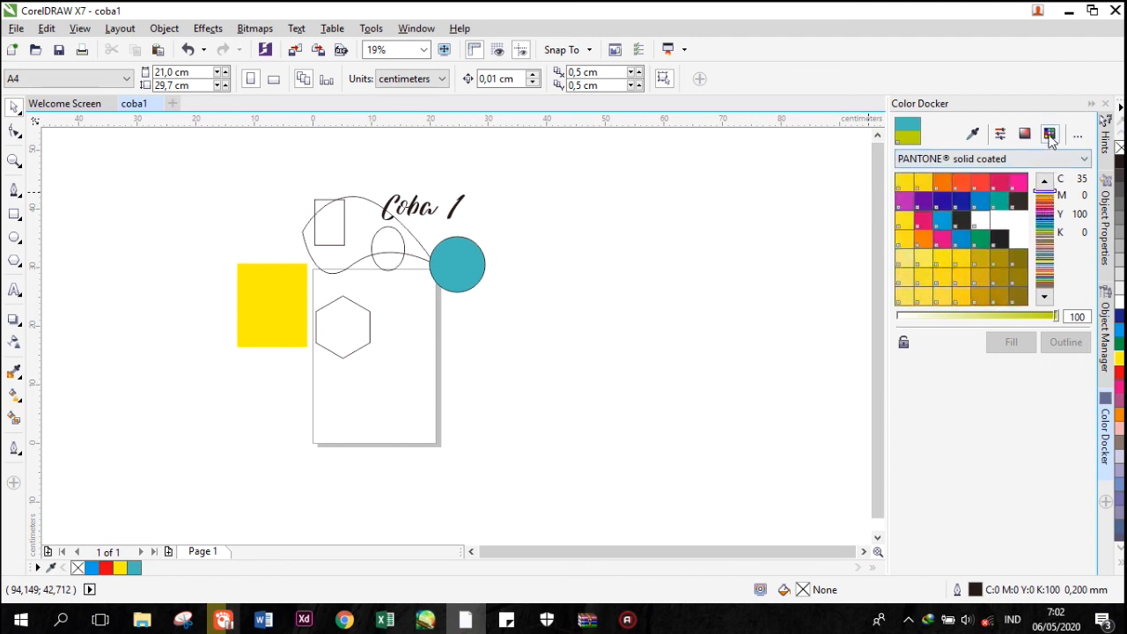
{"action": "left_click", "coordinate": [1025, 133]}
{"action": "mouse_move", "coordinate": [998, 229]}
{"action": "left_mouse_down"}
{"action": "mouse_move", "coordinate": [1019, 197]}
{"action": "mouse_move", "coordinate": [1008, 181]}
{"action": "left_mouse_up"}
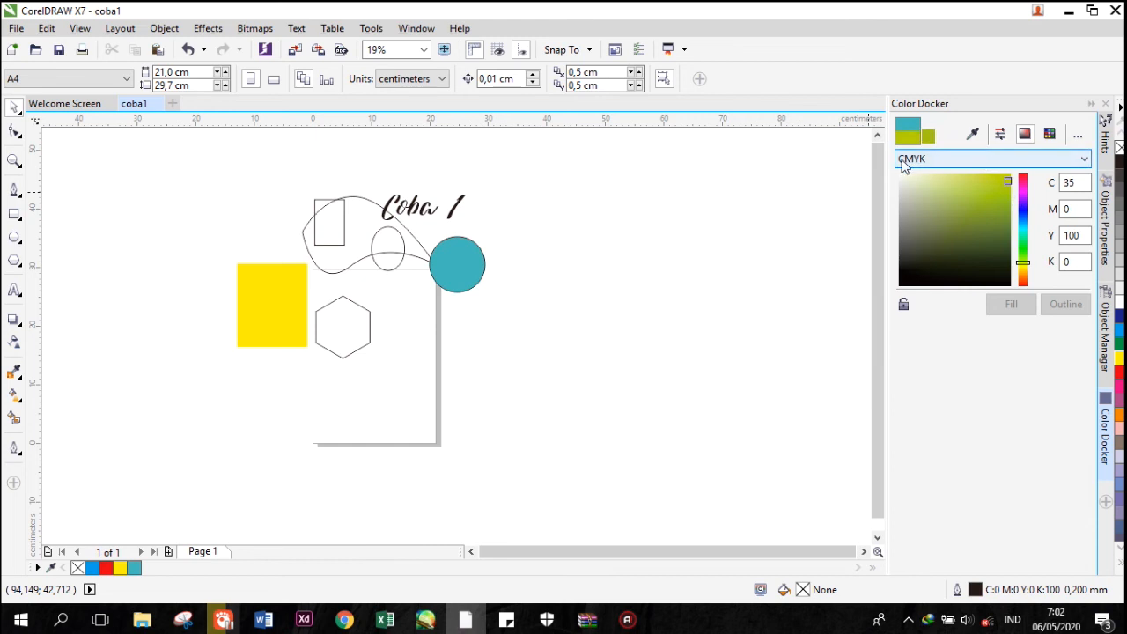
Review the available color models, keep CMYK, and set the docker color to purple (C47 M79 Y0 K0).
{"action": "left_click", "coordinate": [960, 164]}
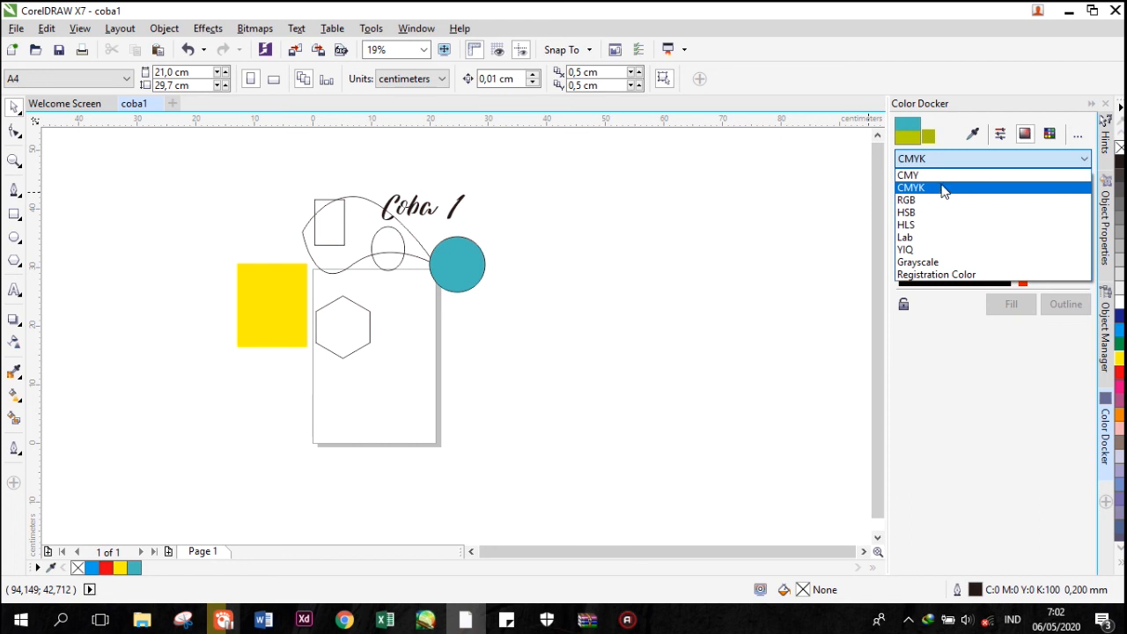
{"action": "left_click", "coordinate": [944, 188]}
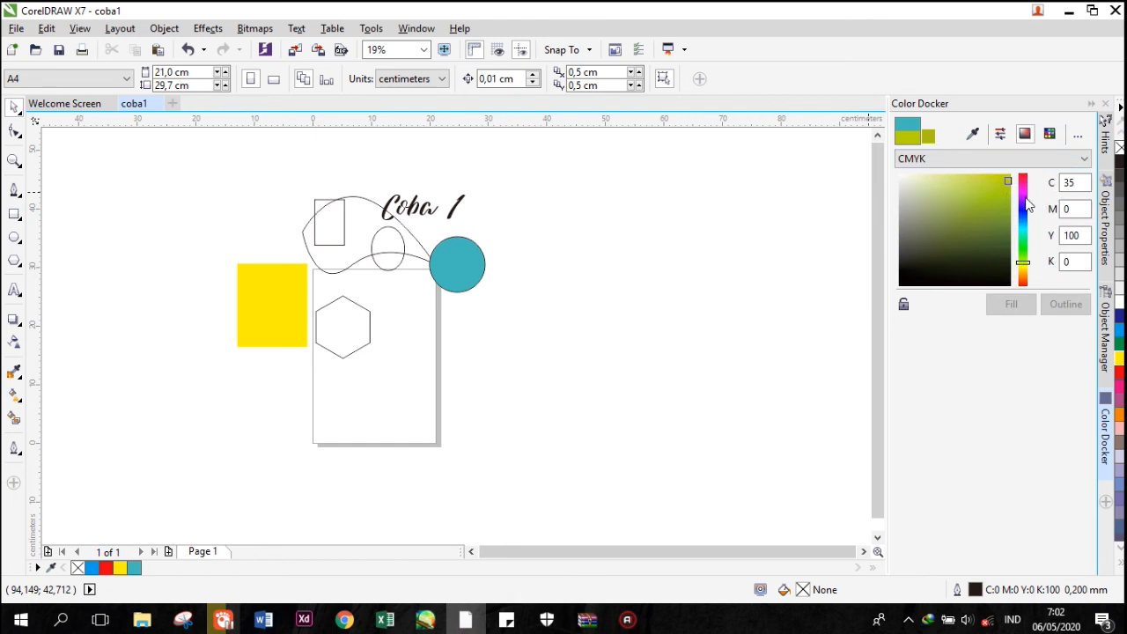
{"action": "mouse_move", "coordinate": [1027, 204]}
{"action": "left_mouse_down"}
{"action": "mouse_move", "coordinate": [1023, 222]}
{"action": "mouse_move", "coordinate": [1023, 193]}
{"action": "left_mouse_up"}
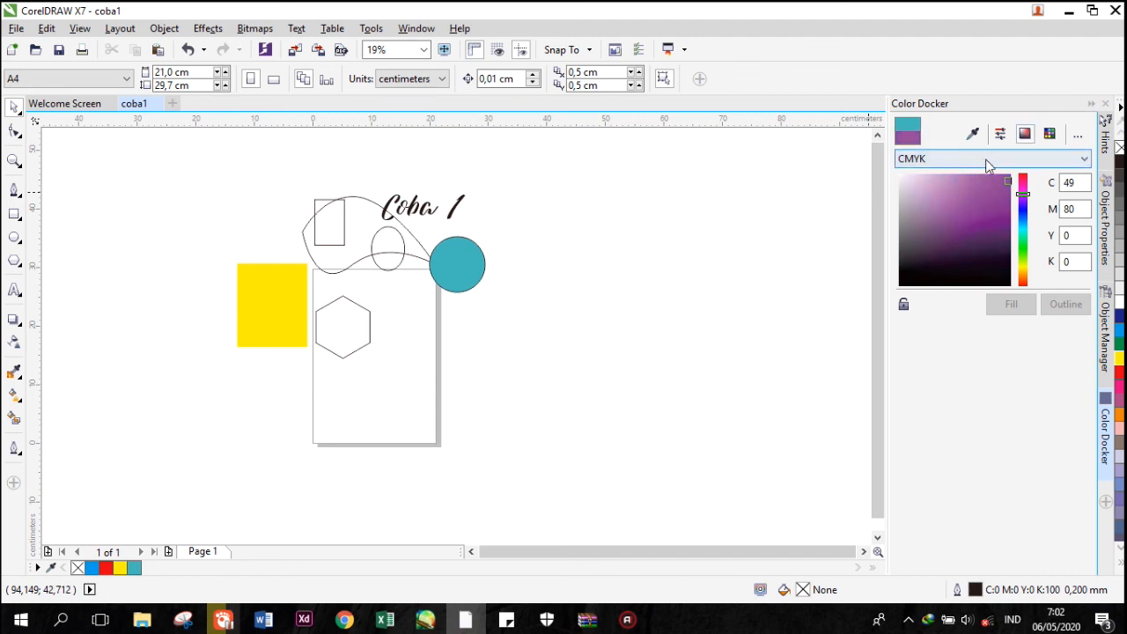
{"action": "left_click", "coordinate": [934, 164]}
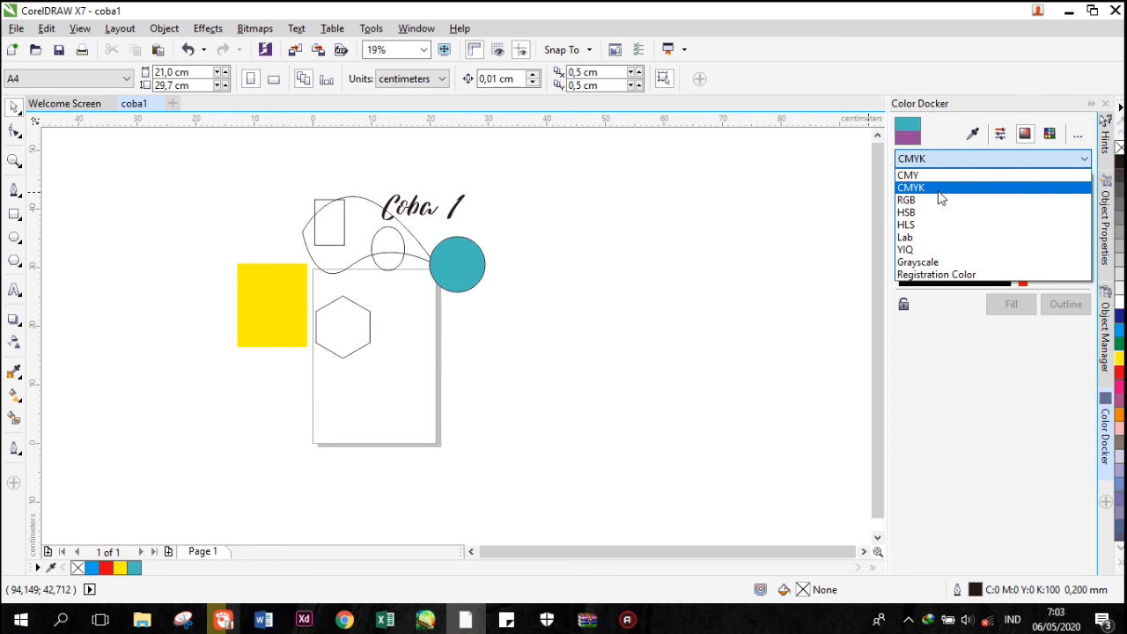
{"action": "left_click", "coordinate": [939, 190]}
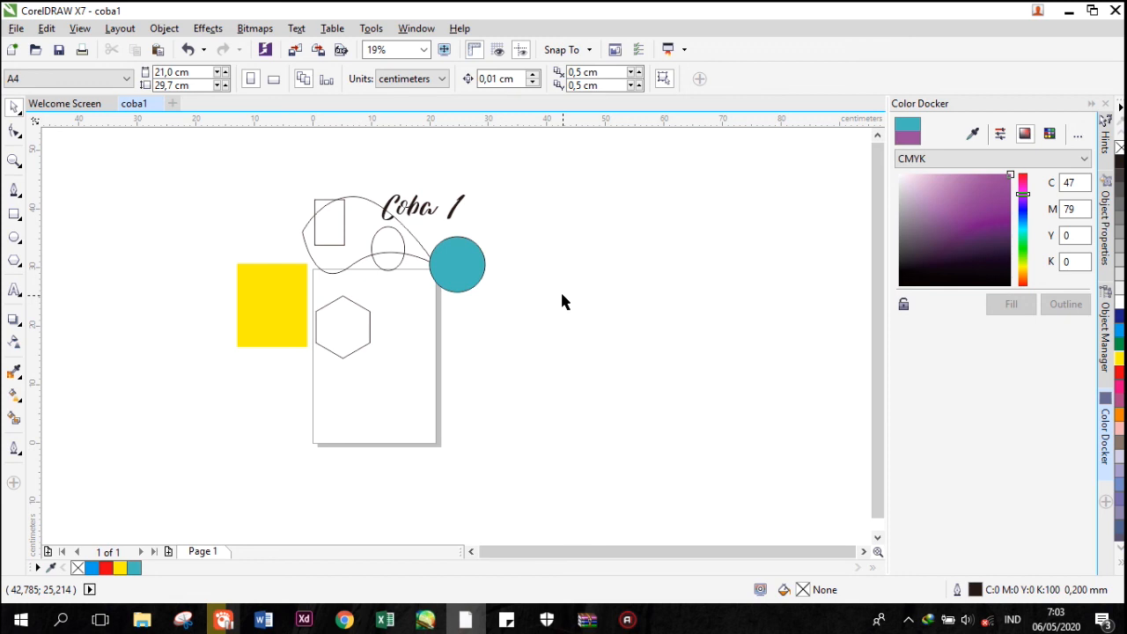
Select all the shapes and the text and scale them down together to roughly three quarters of their size.
{"action": "left_click", "coordinate": [465, 263]}
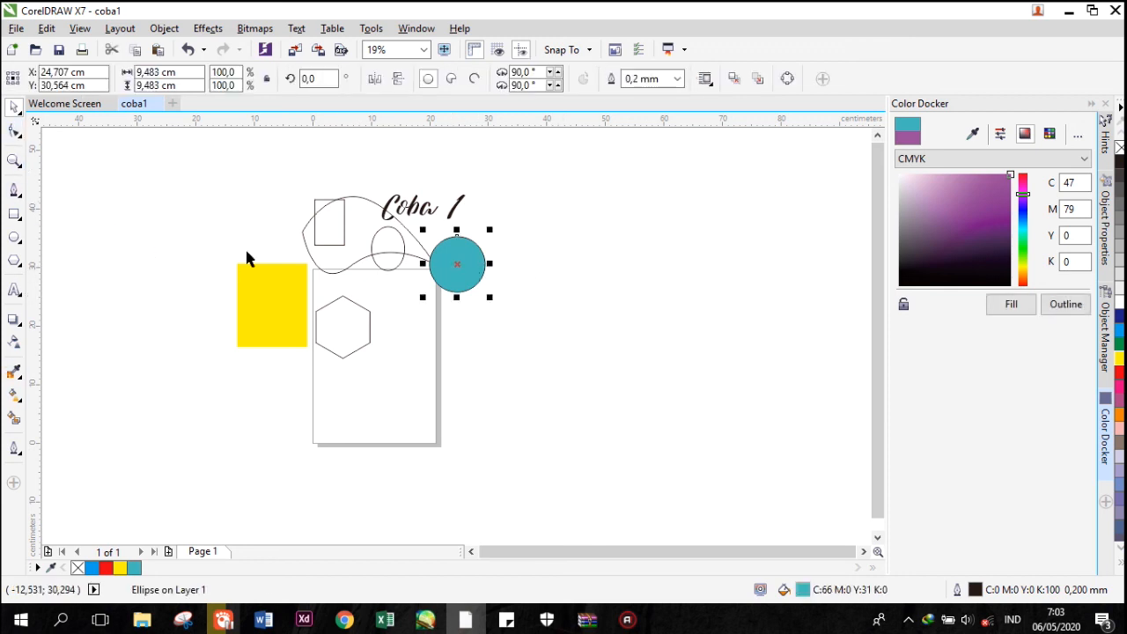
{"action": "left_click_drag", "start_coordinate": [177, 149], "coordinate": [548, 421]}
{"action": "left_click_drag", "start_coordinate": [453, 362], "coordinate": [428, 326]}
{"action": "left_click", "coordinate": [509, 264]}
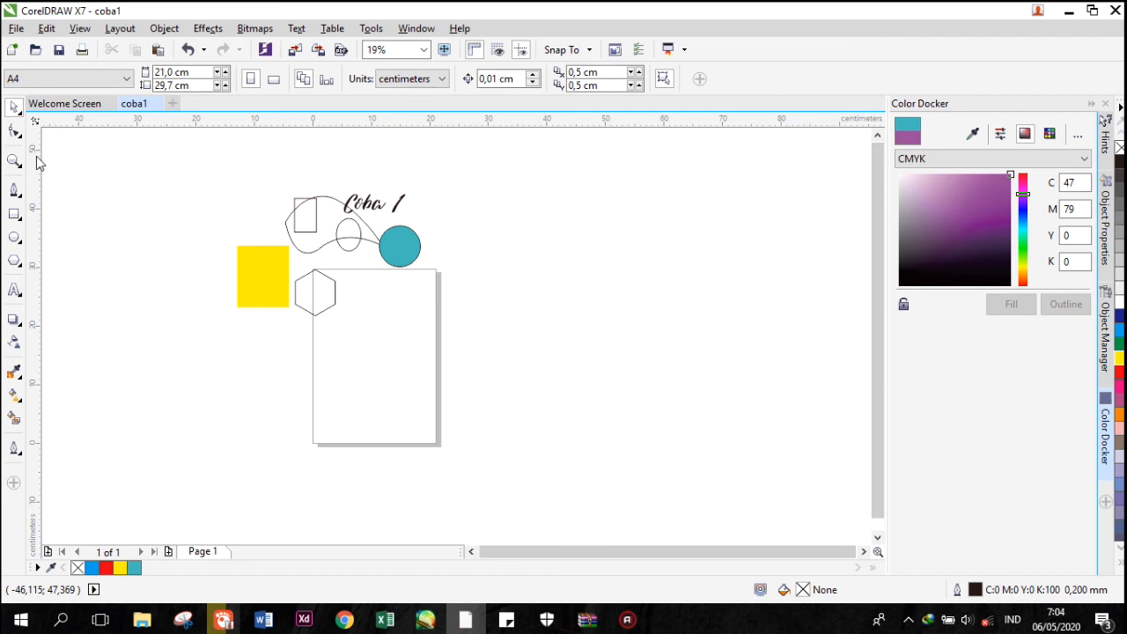
{"action": "left_click", "coordinate": [333, 230]}
{"action": "left_click", "coordinate": [466, 220]}
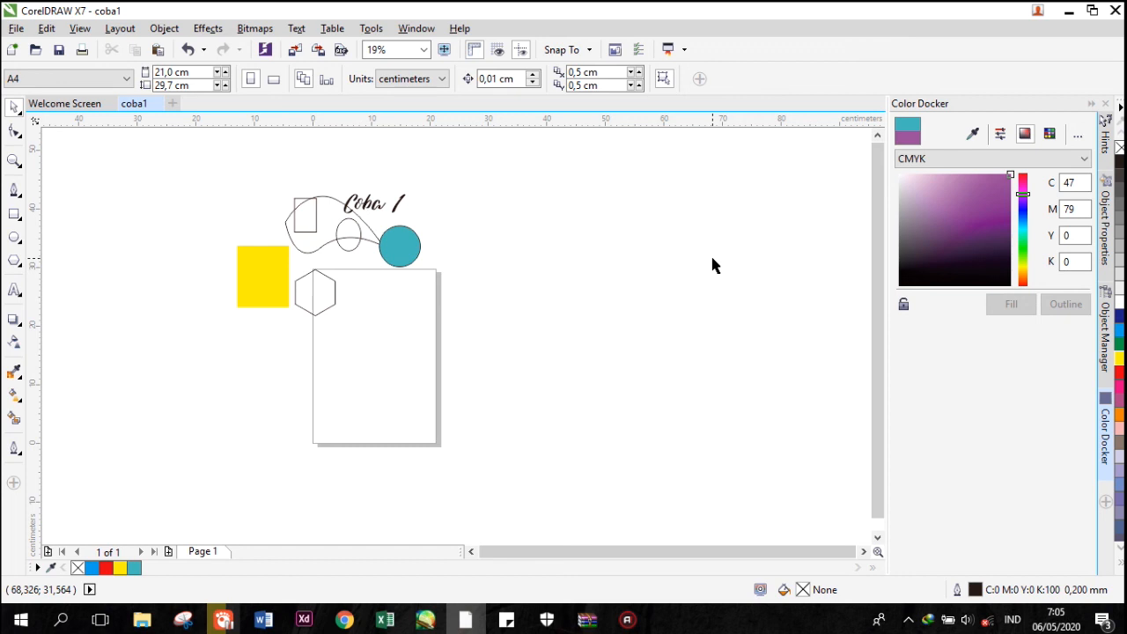
{"action": "left_click", "coordinate": [627, 619]}
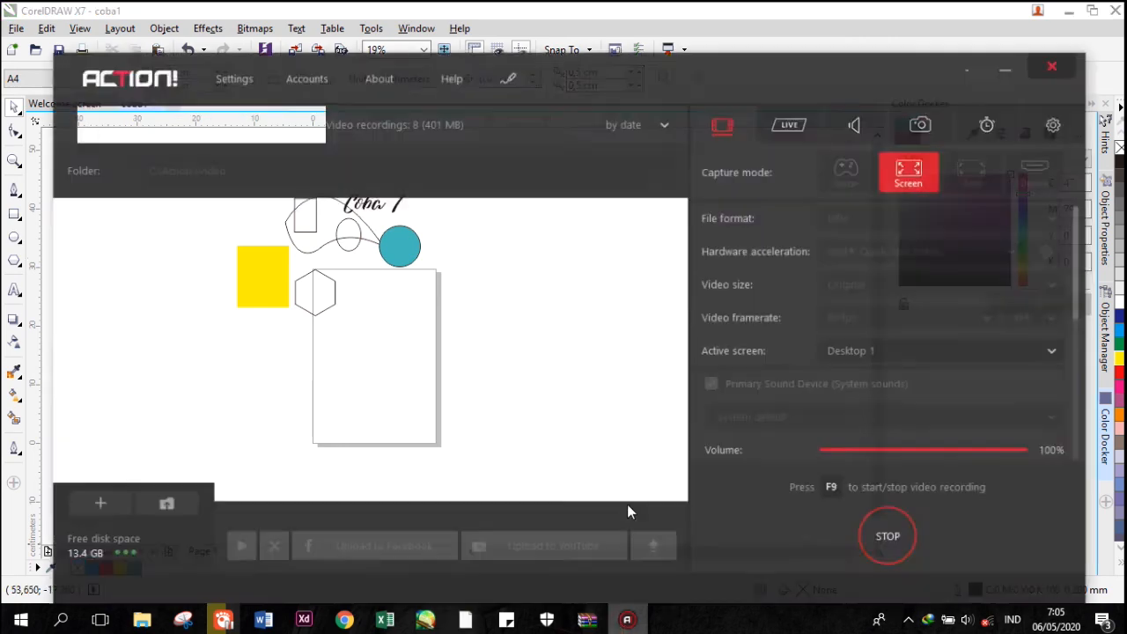
{"action": "left_click", "coordinate": [884, 534]}
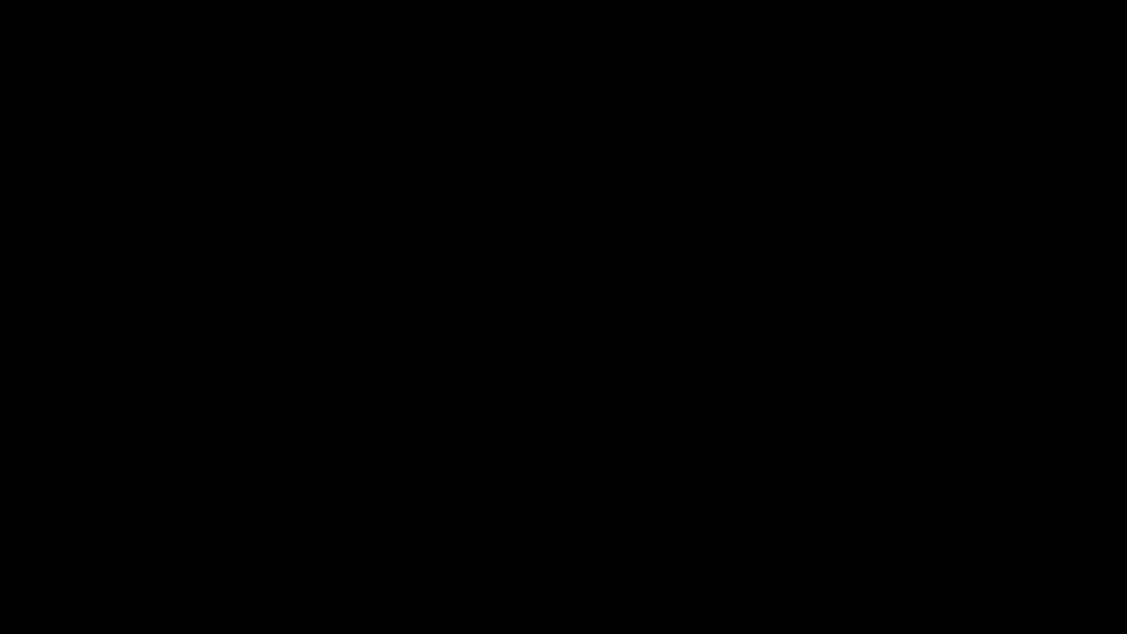